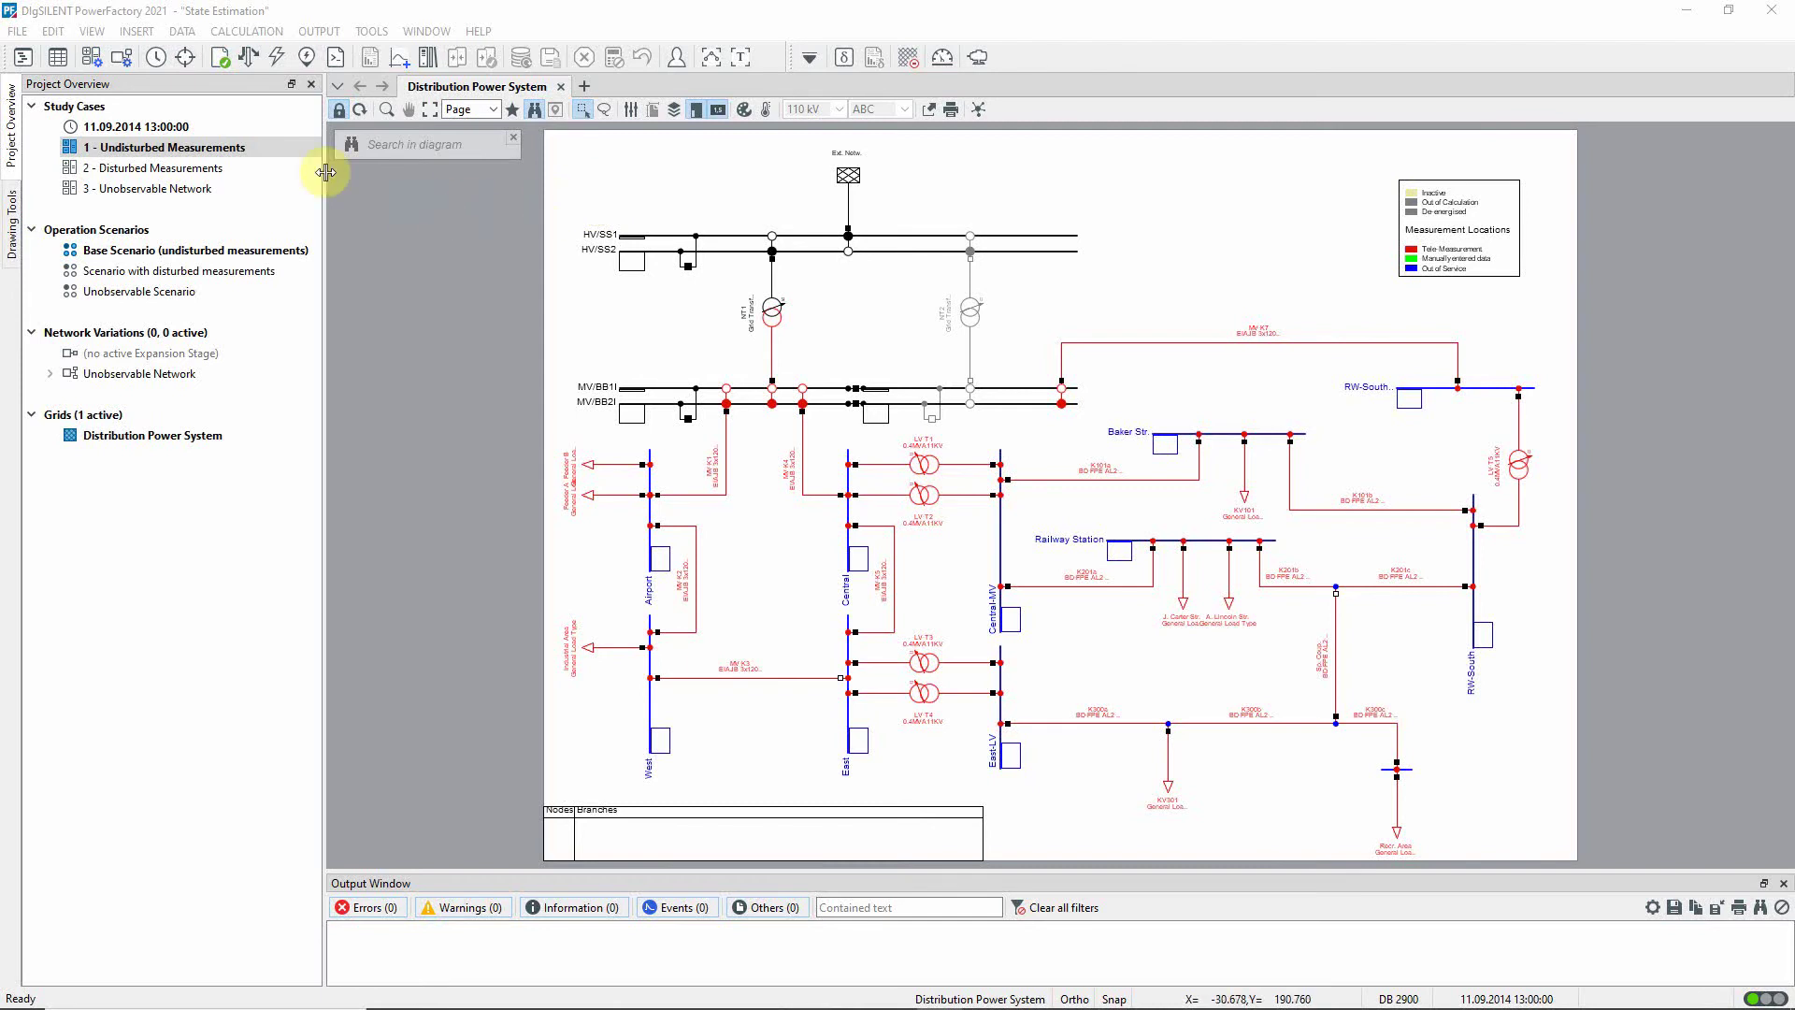
Review the state estimation data for general loads, 2-winding transformers and external P measurements in the component overview
left_click(58, 57)
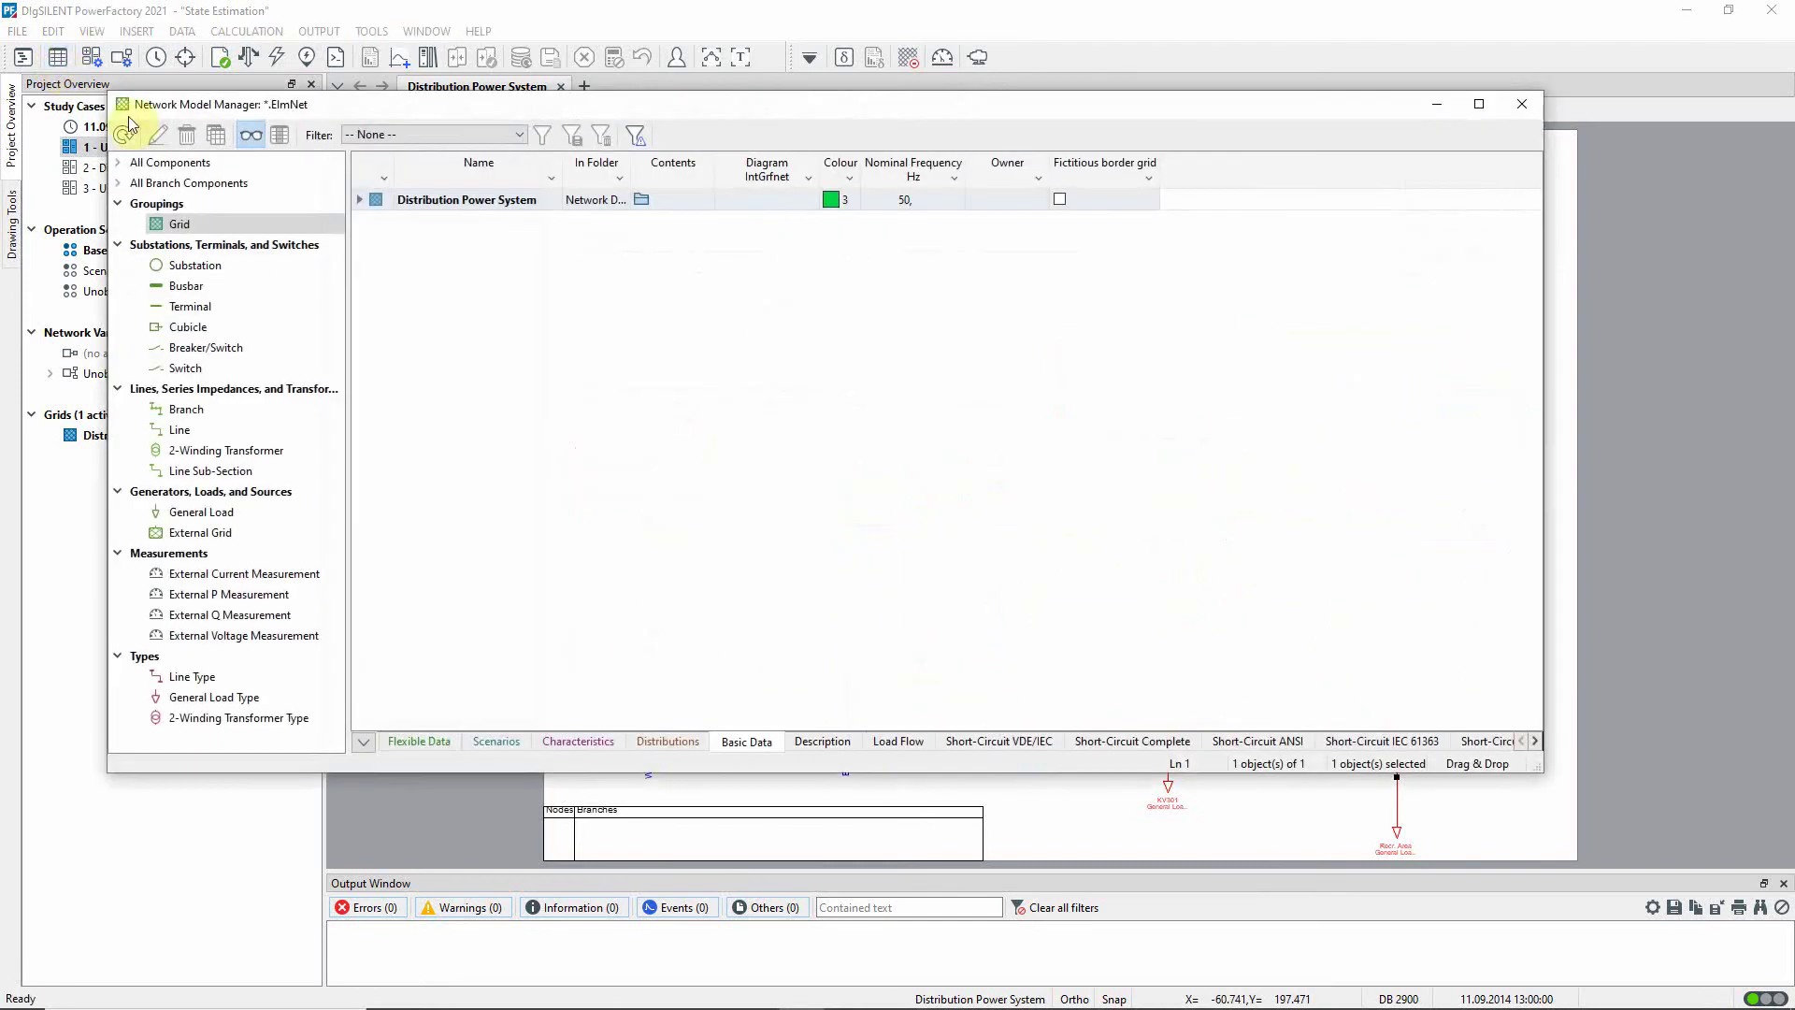
left_click(204, 512)
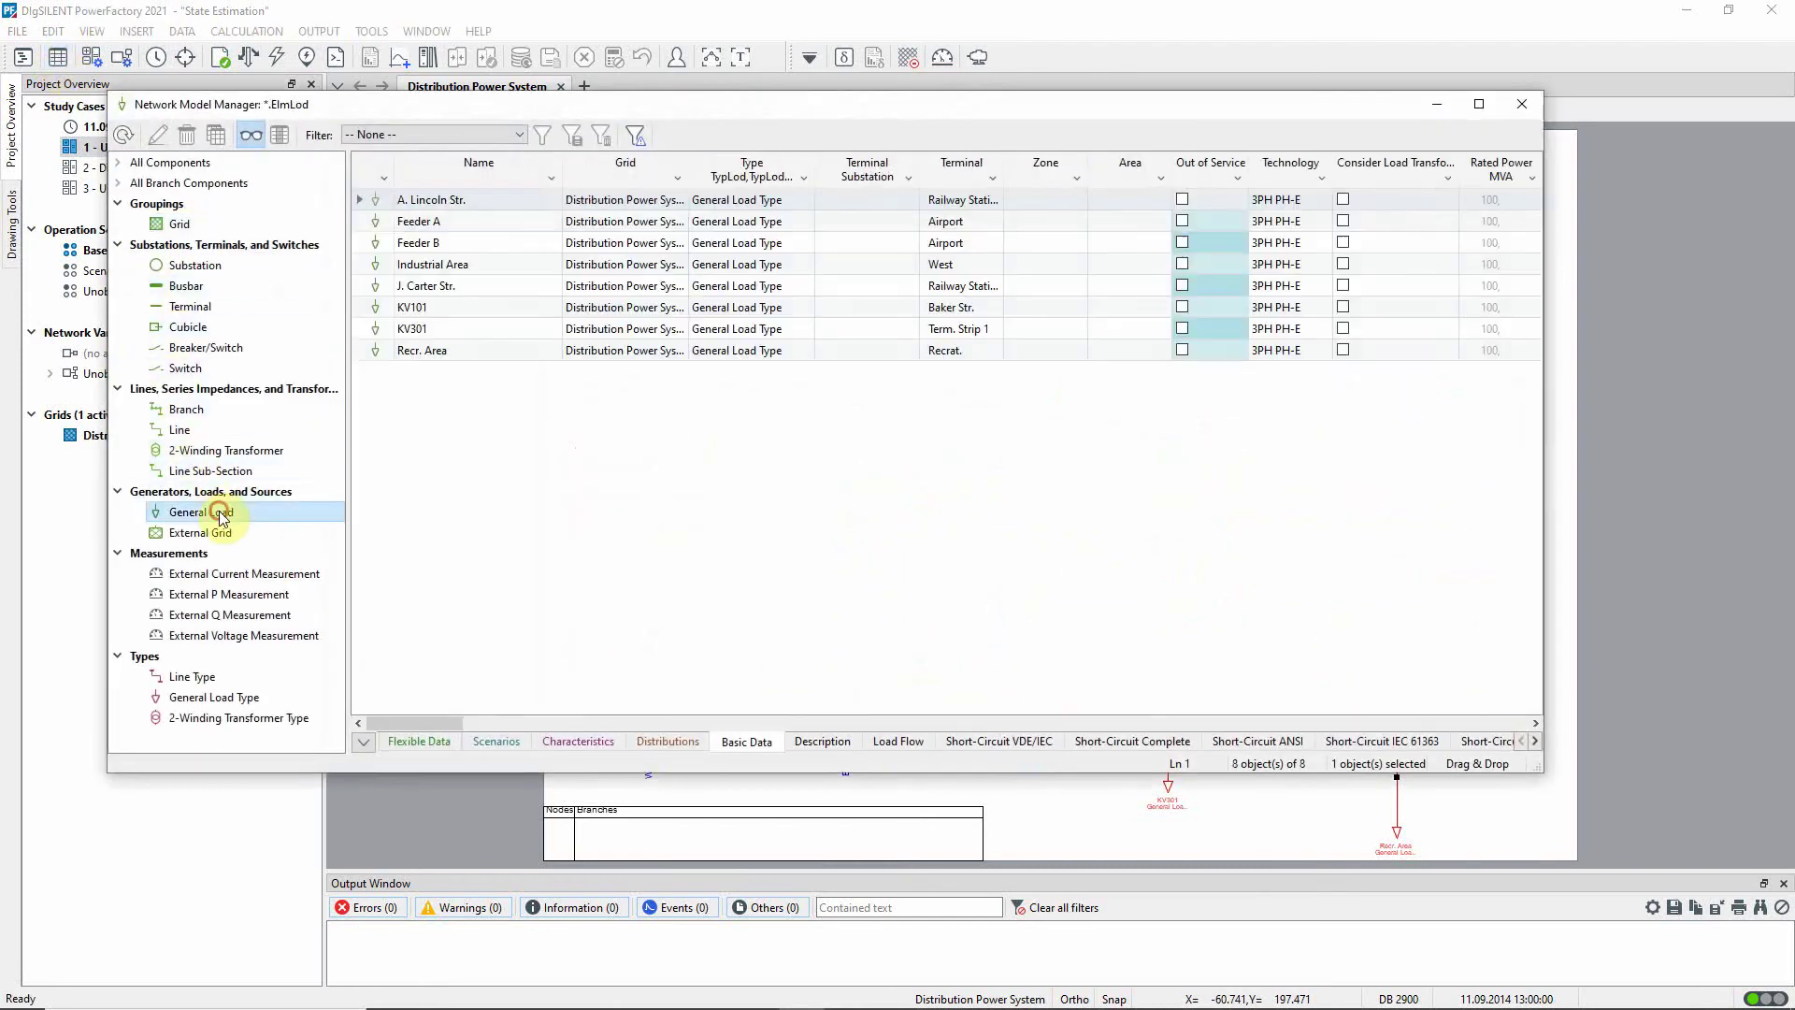
left_click(363, 743)
left_click(403, 735)
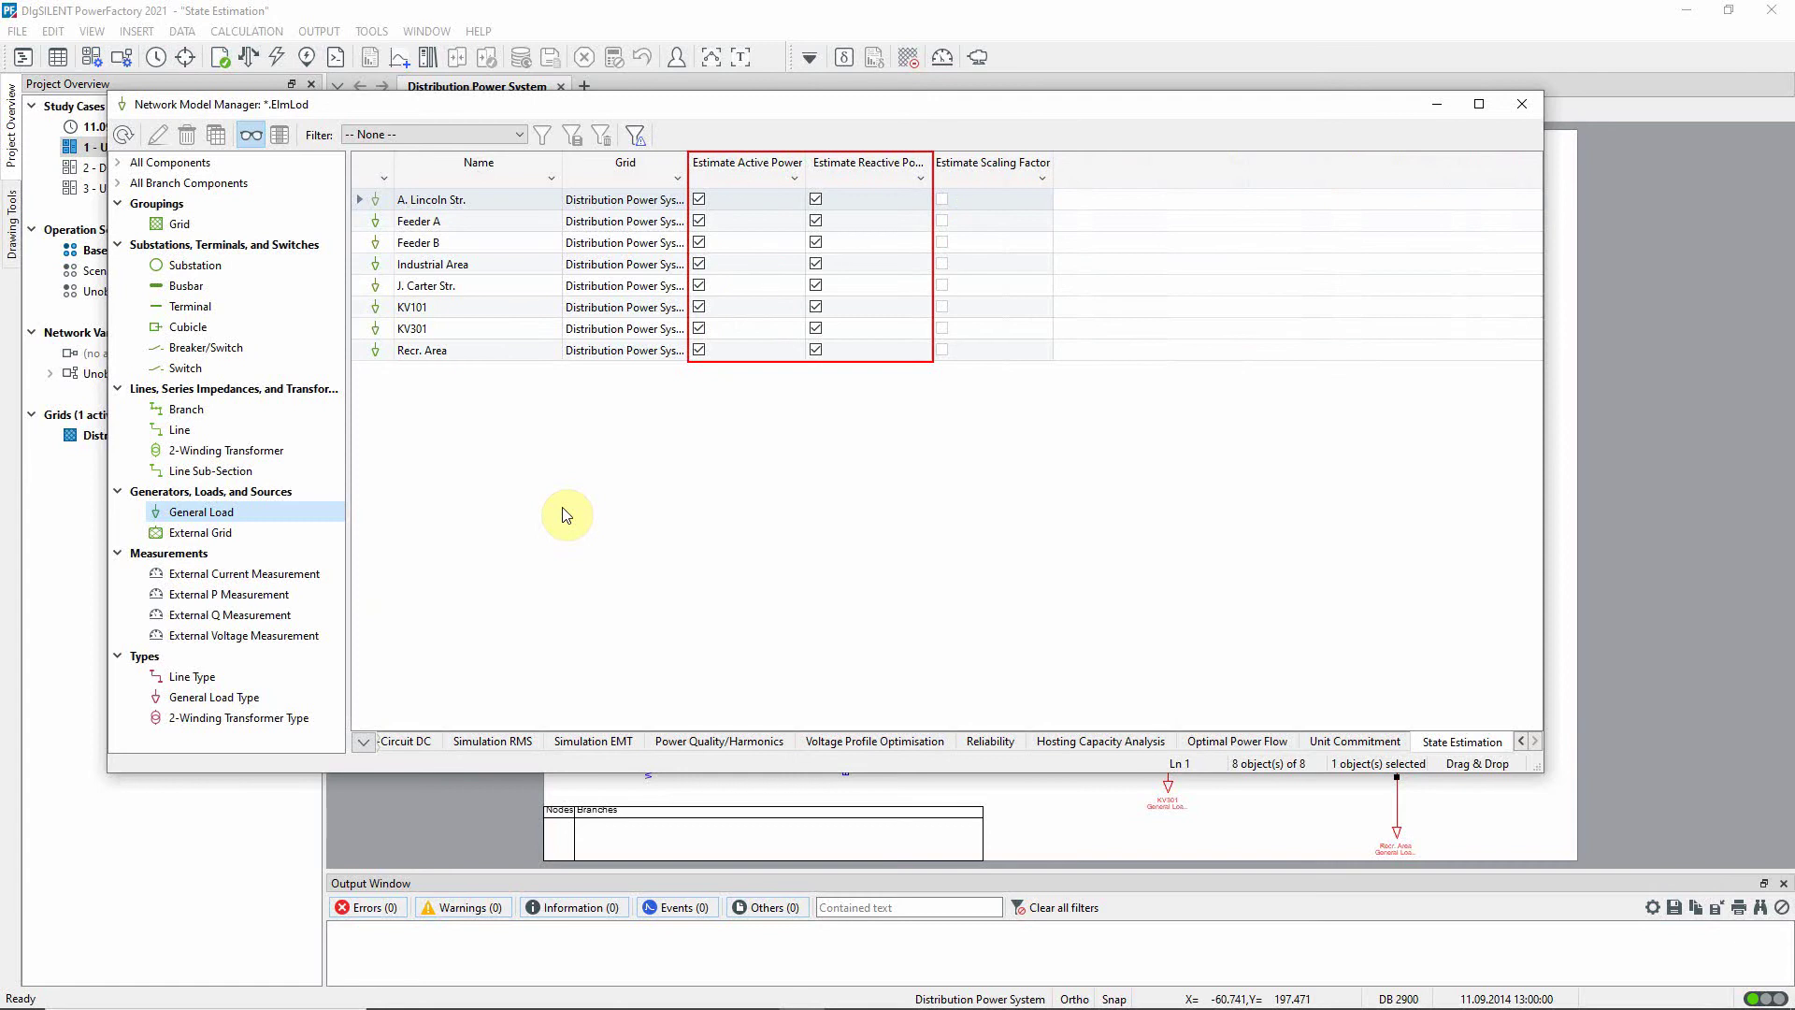
left_click(294, 452)
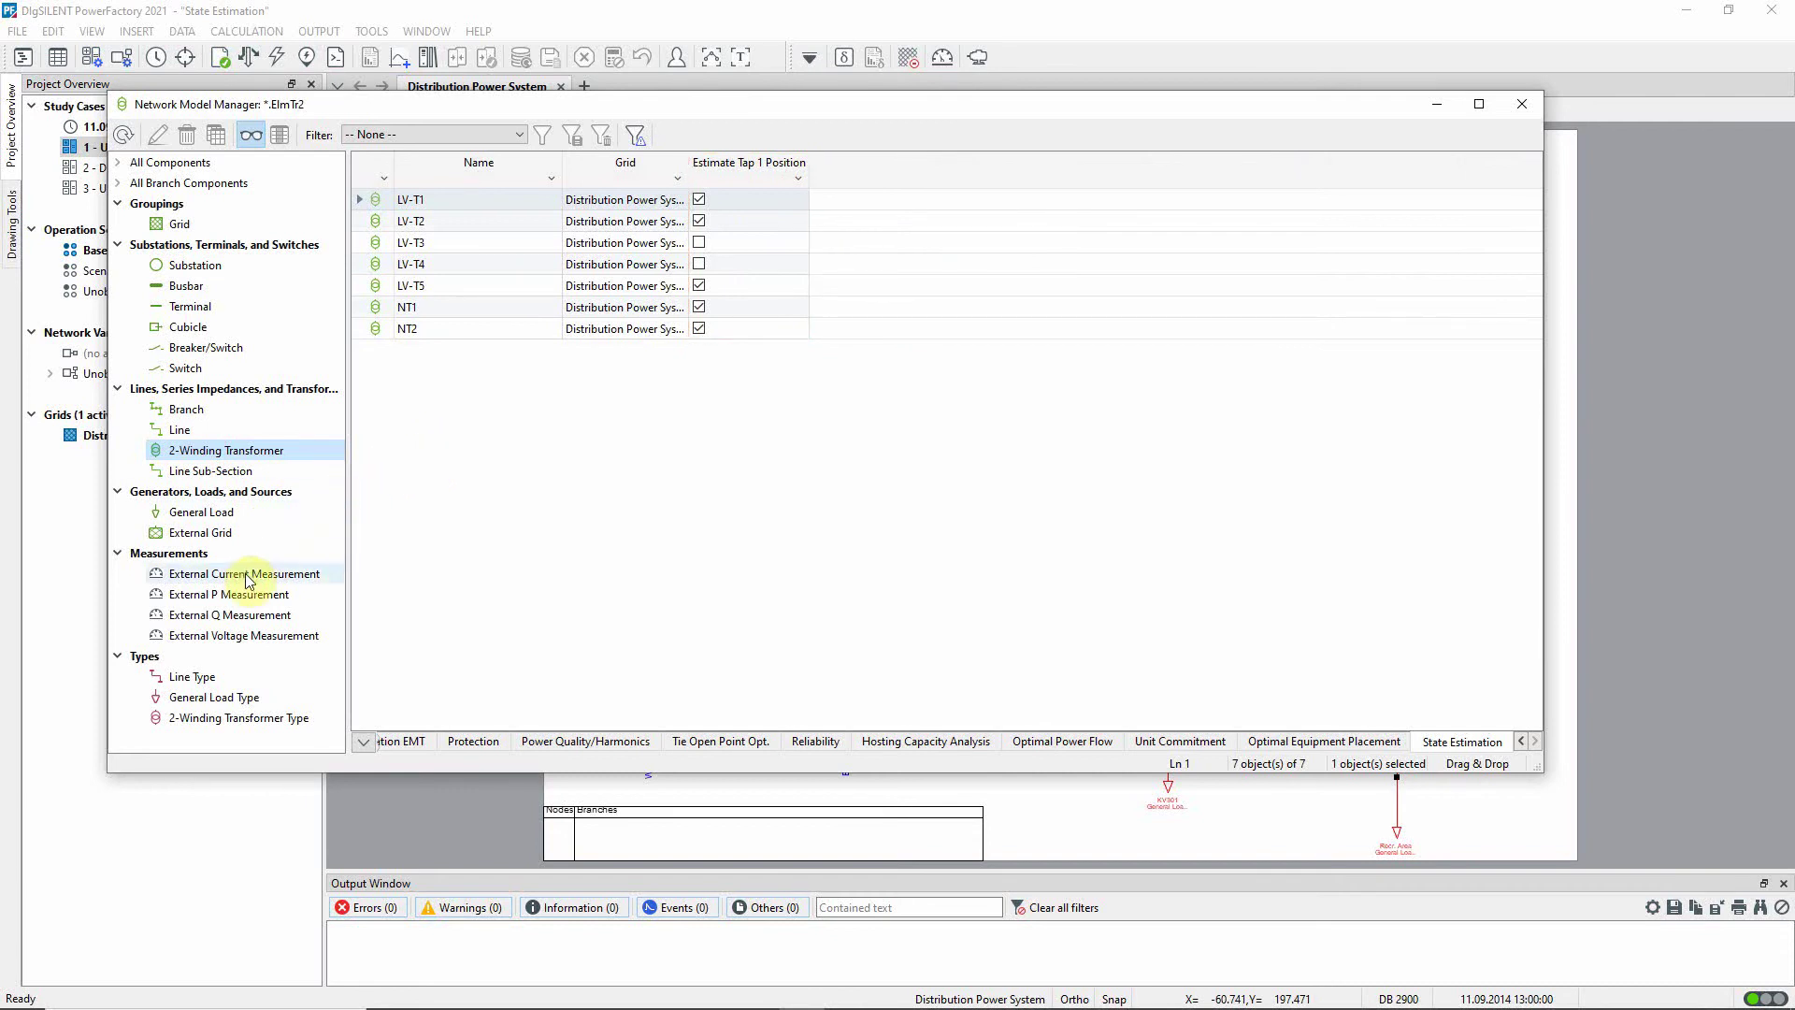
left_click(217, 598)
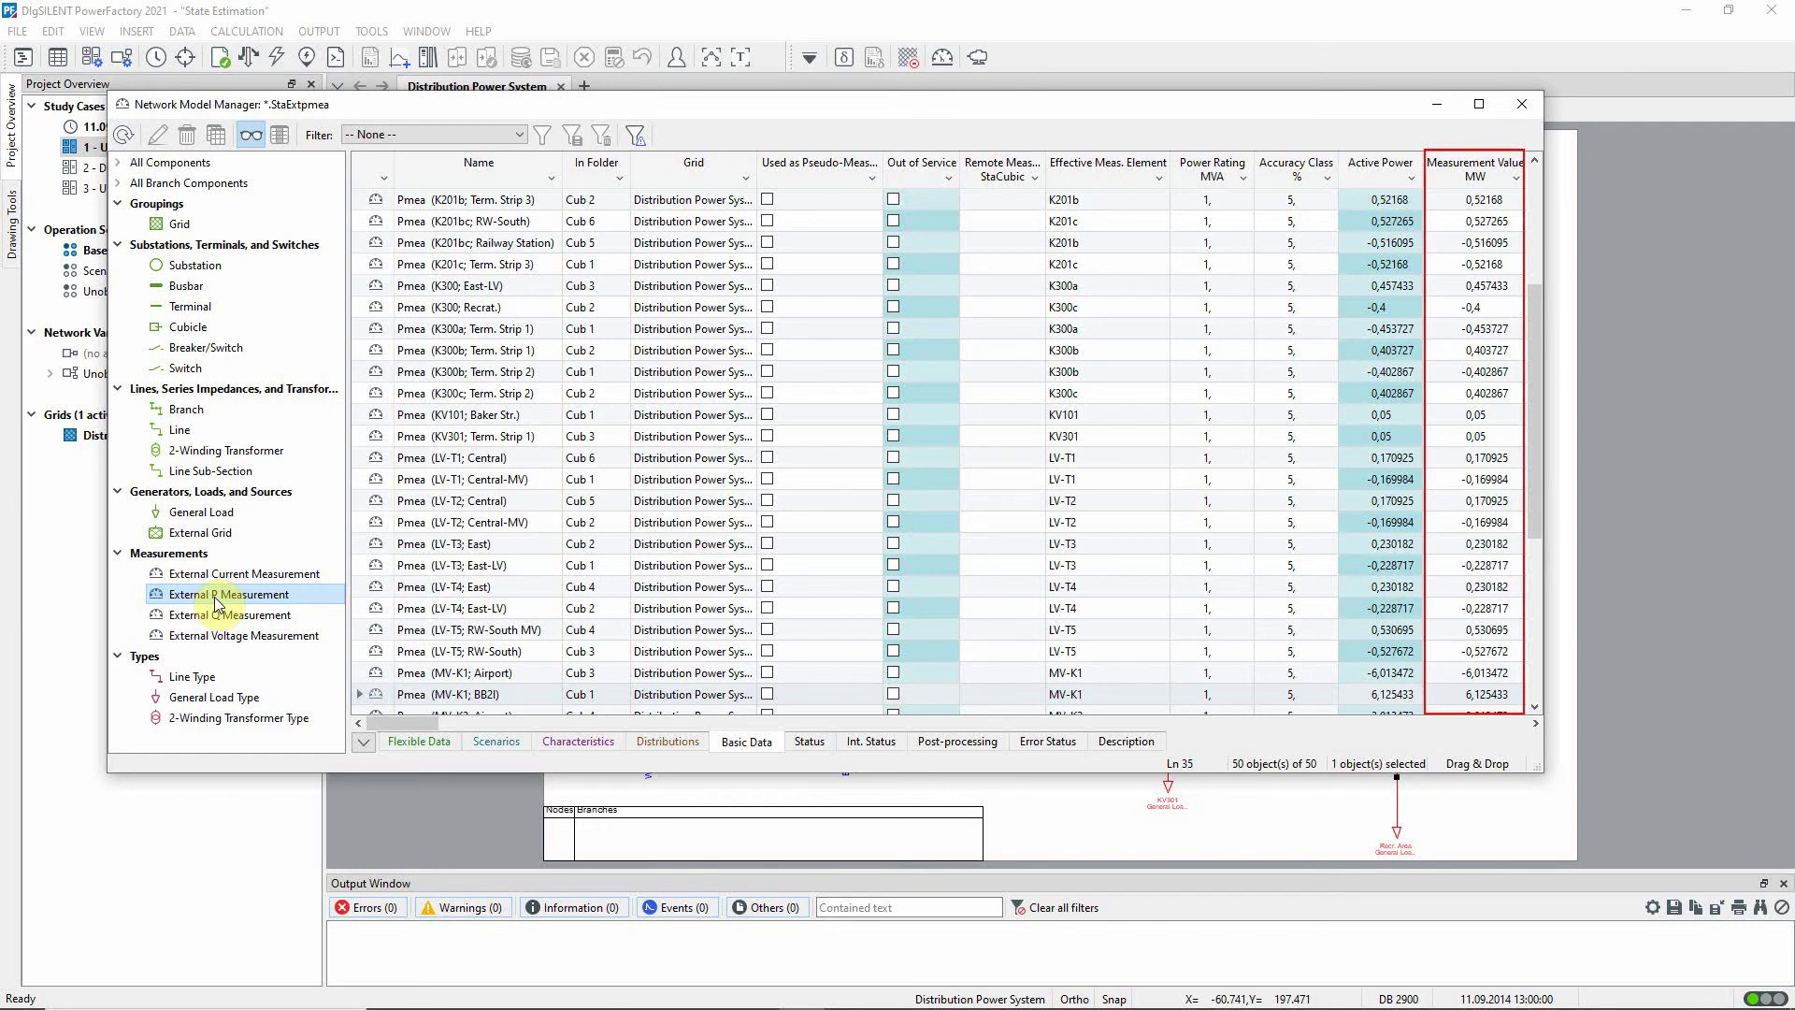
left_click(1522, 108)
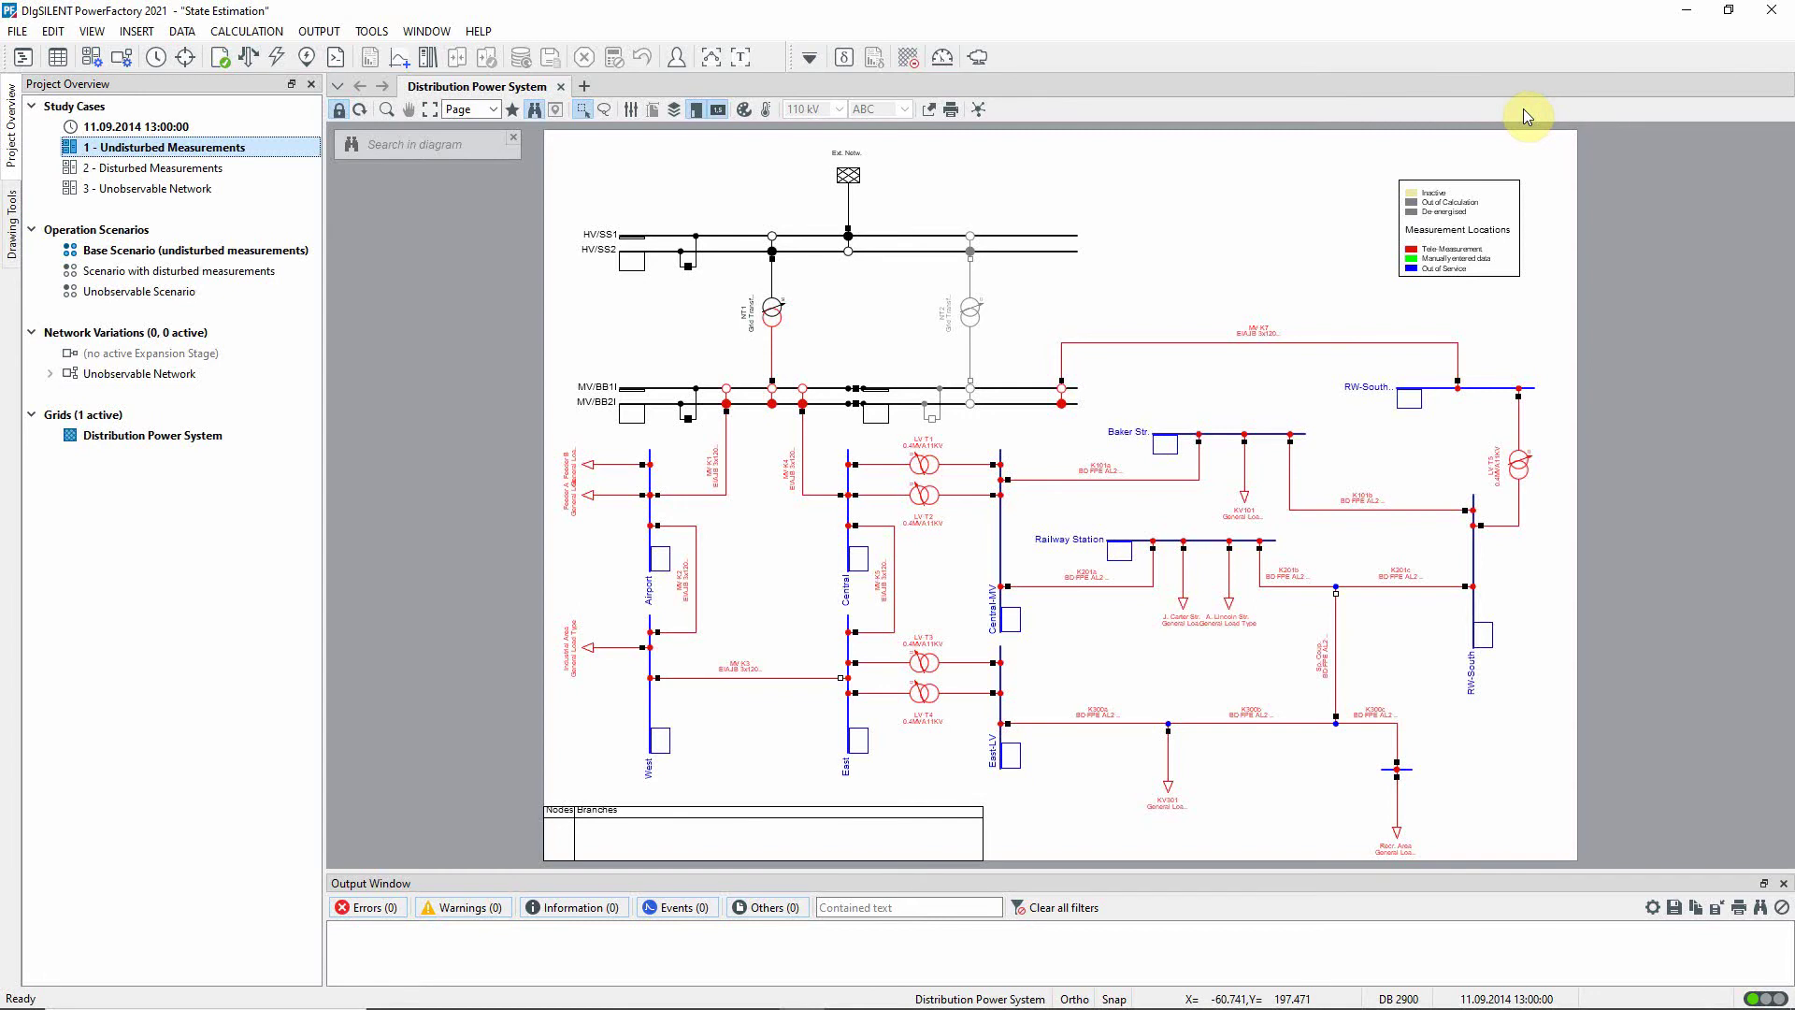
Check the state estimation settings without running, then run a load flow calculation
left_click(943, 58)
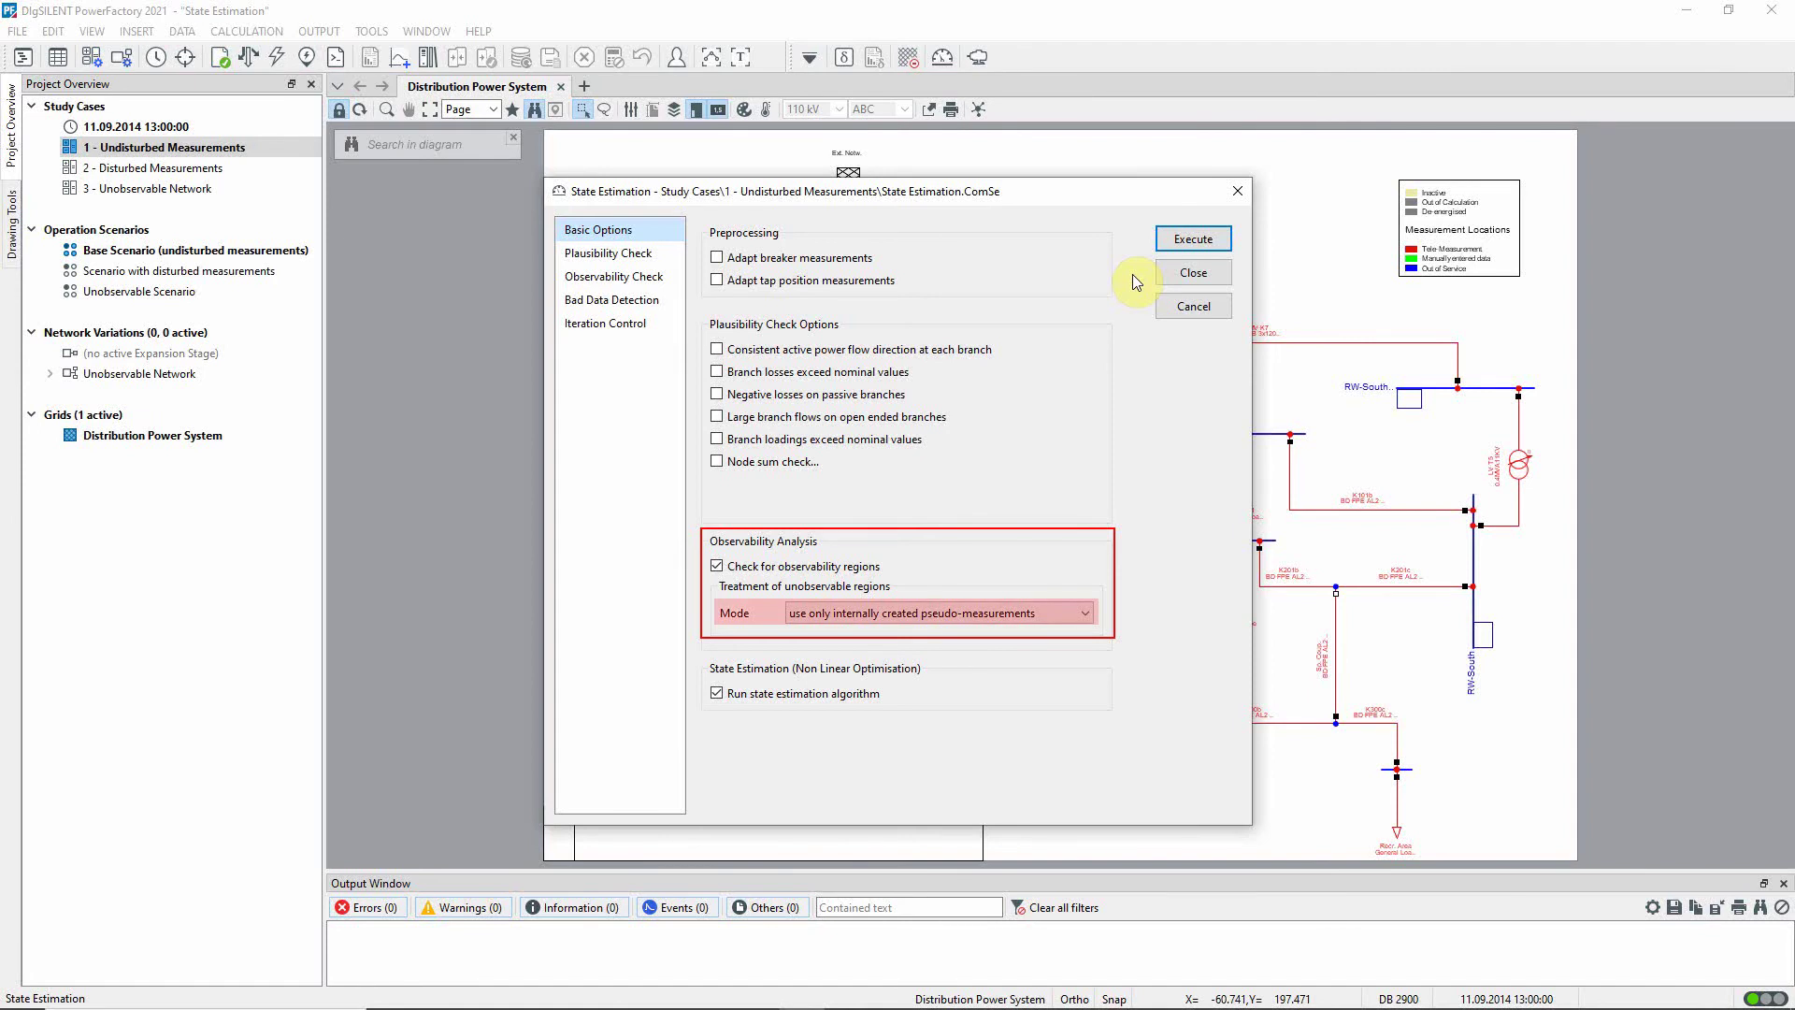
left_click(1176, 304)
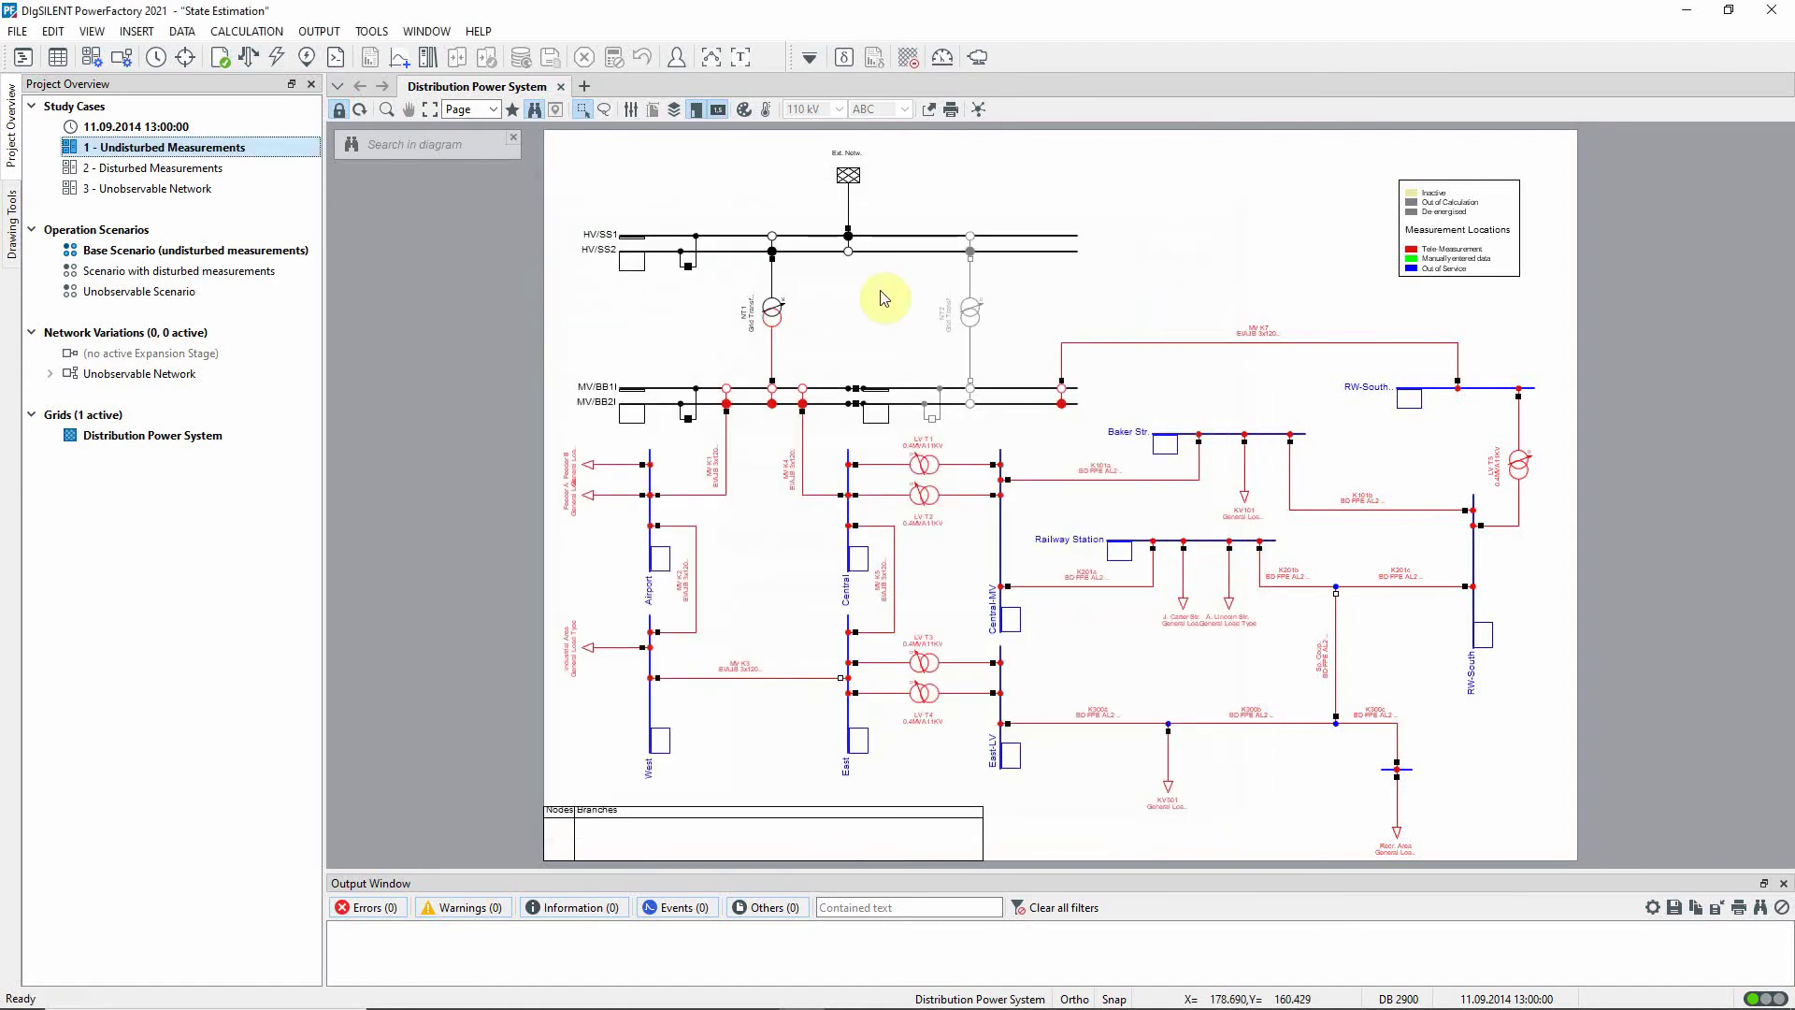
left_click(248, 57)
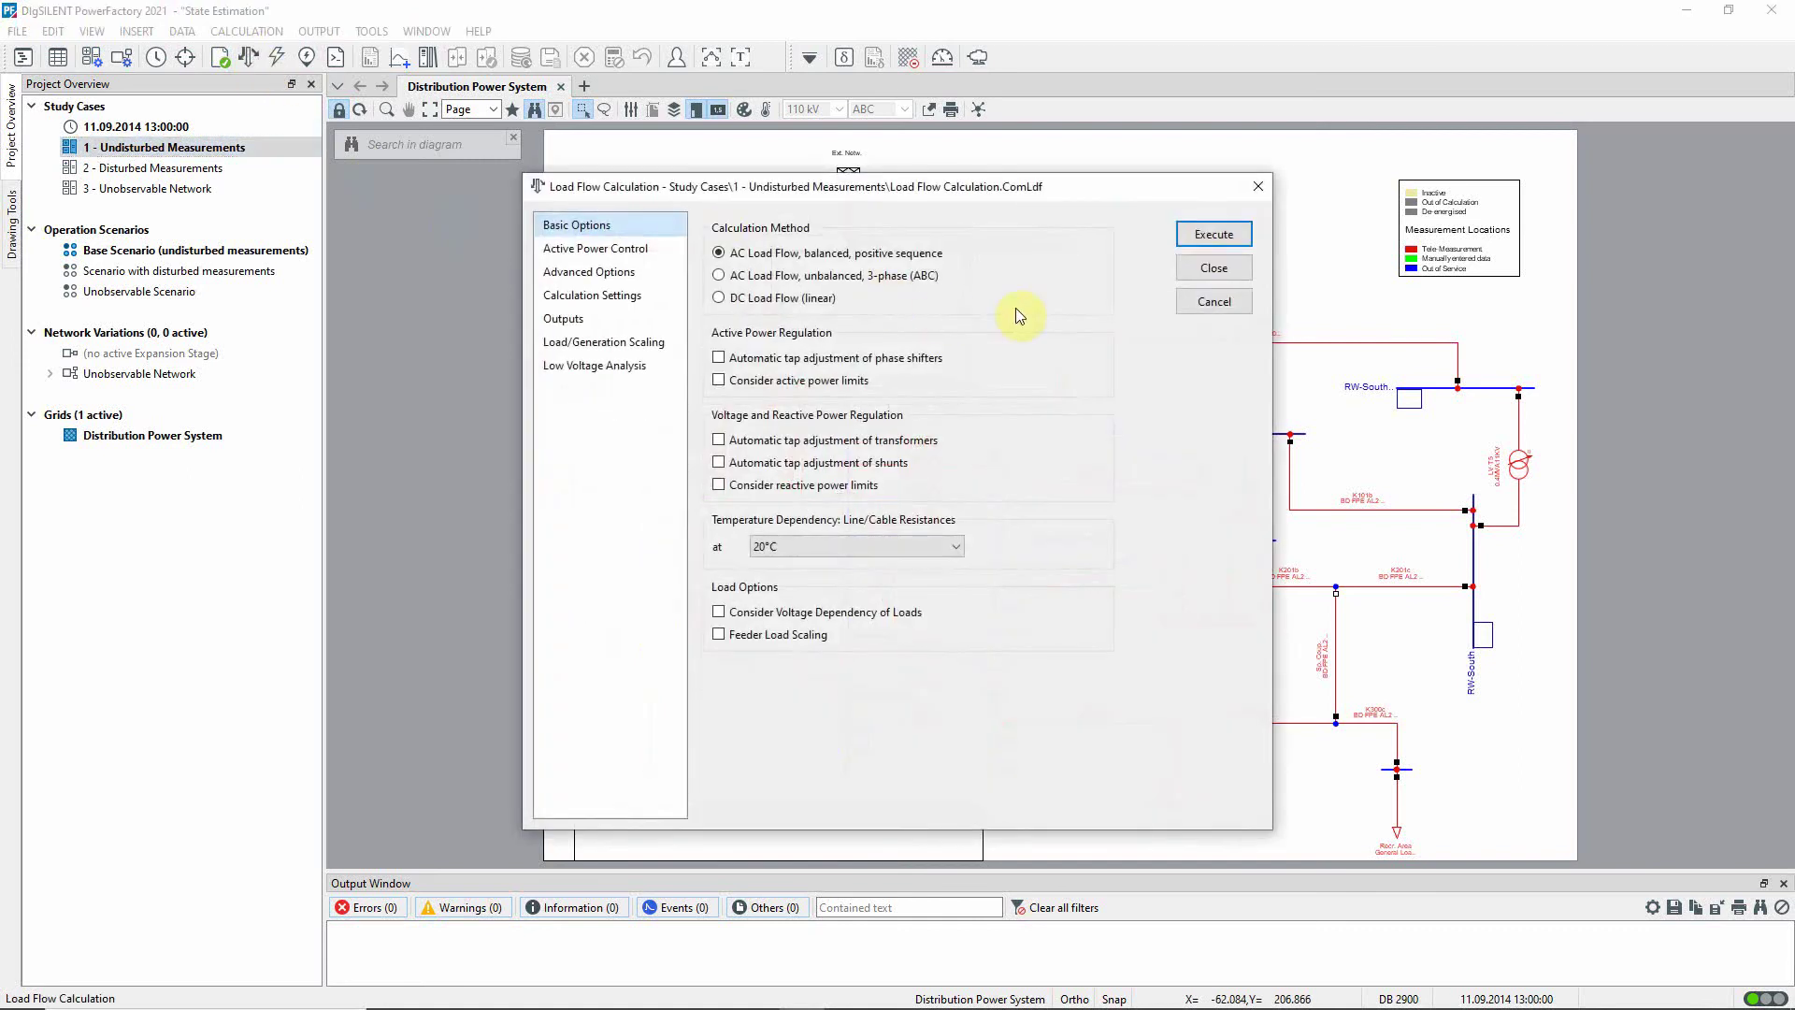
left_click(1209, 236)
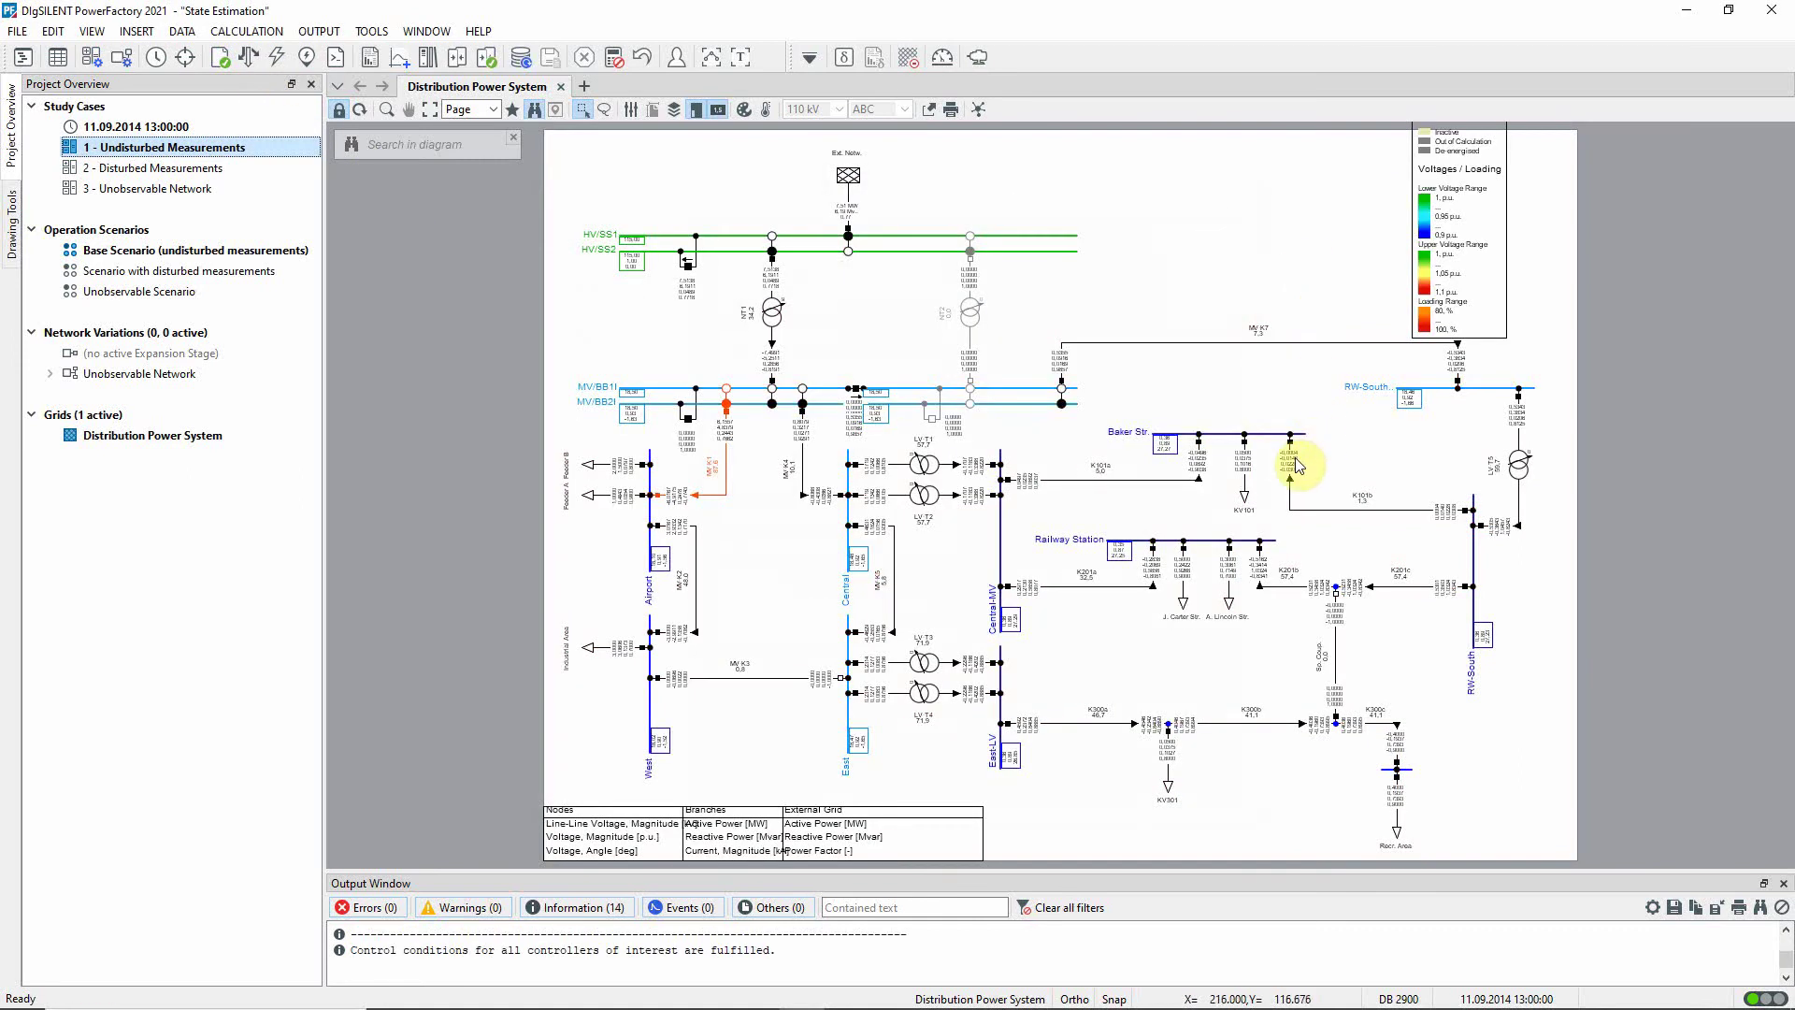
Run the state estimation and read the maximised log: 7 iterations, all 20 states observable
mouse_move(1294, 457)
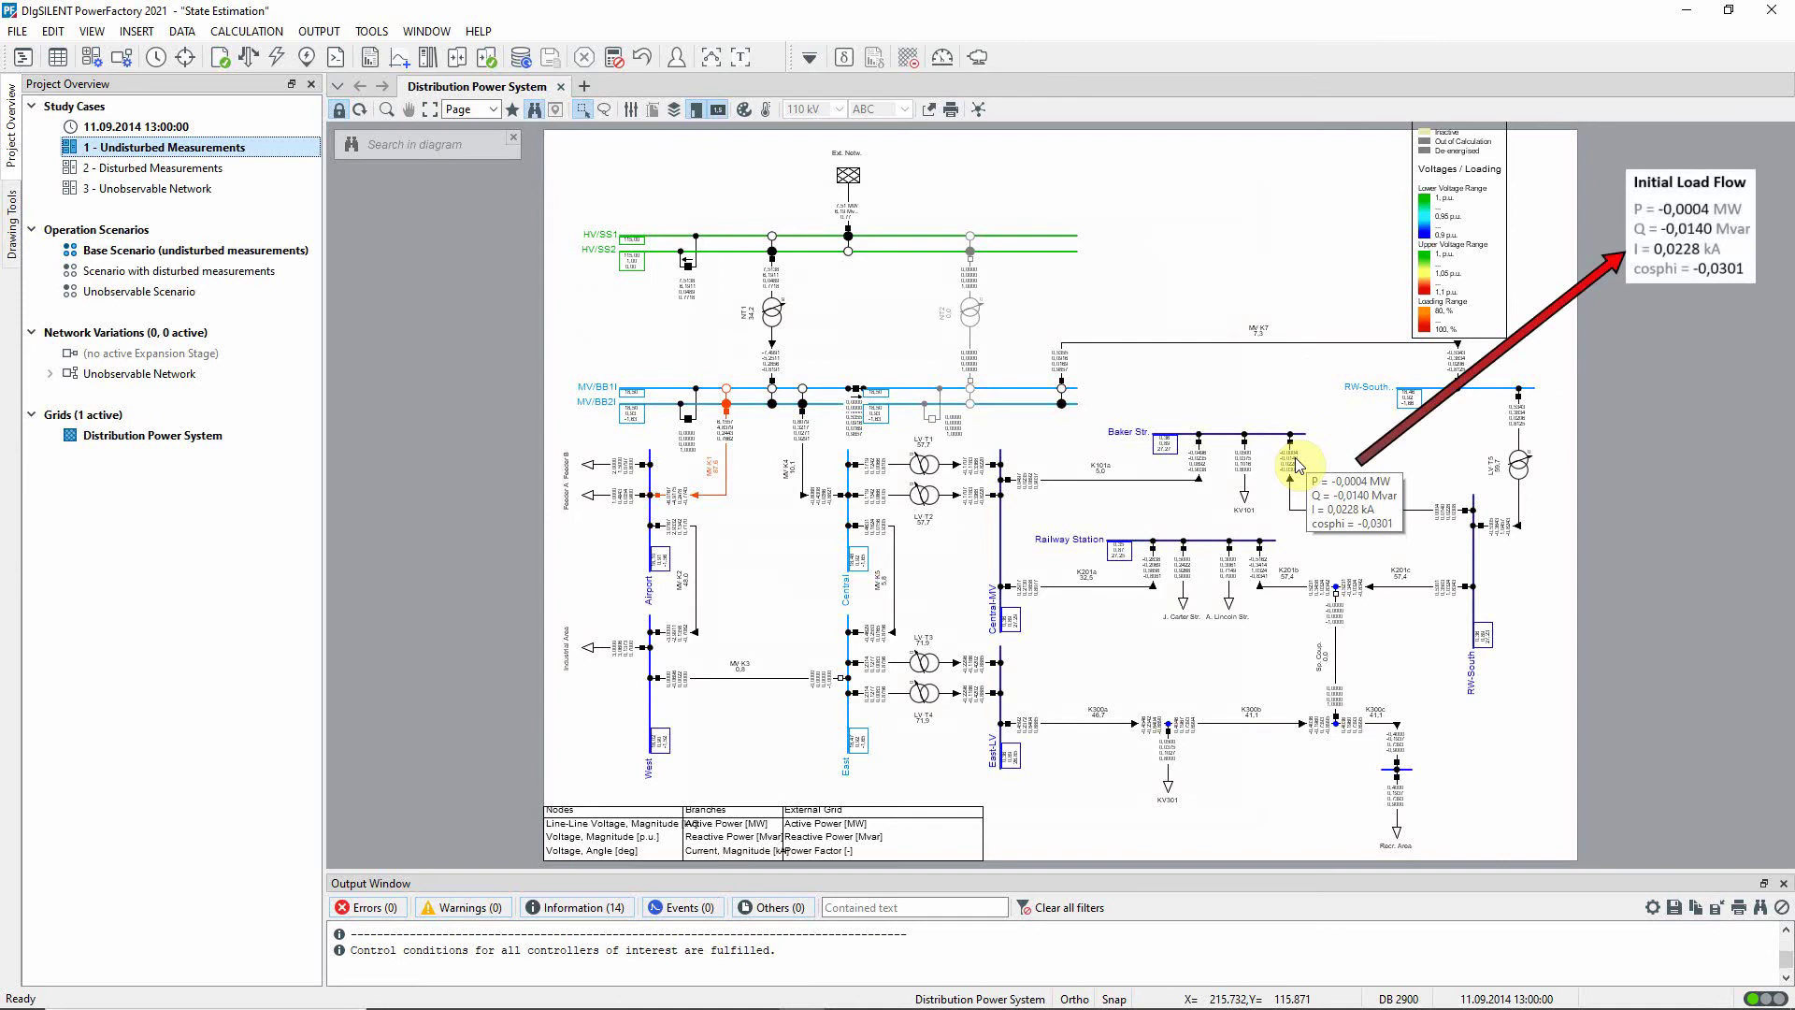
left_click(945, 58)
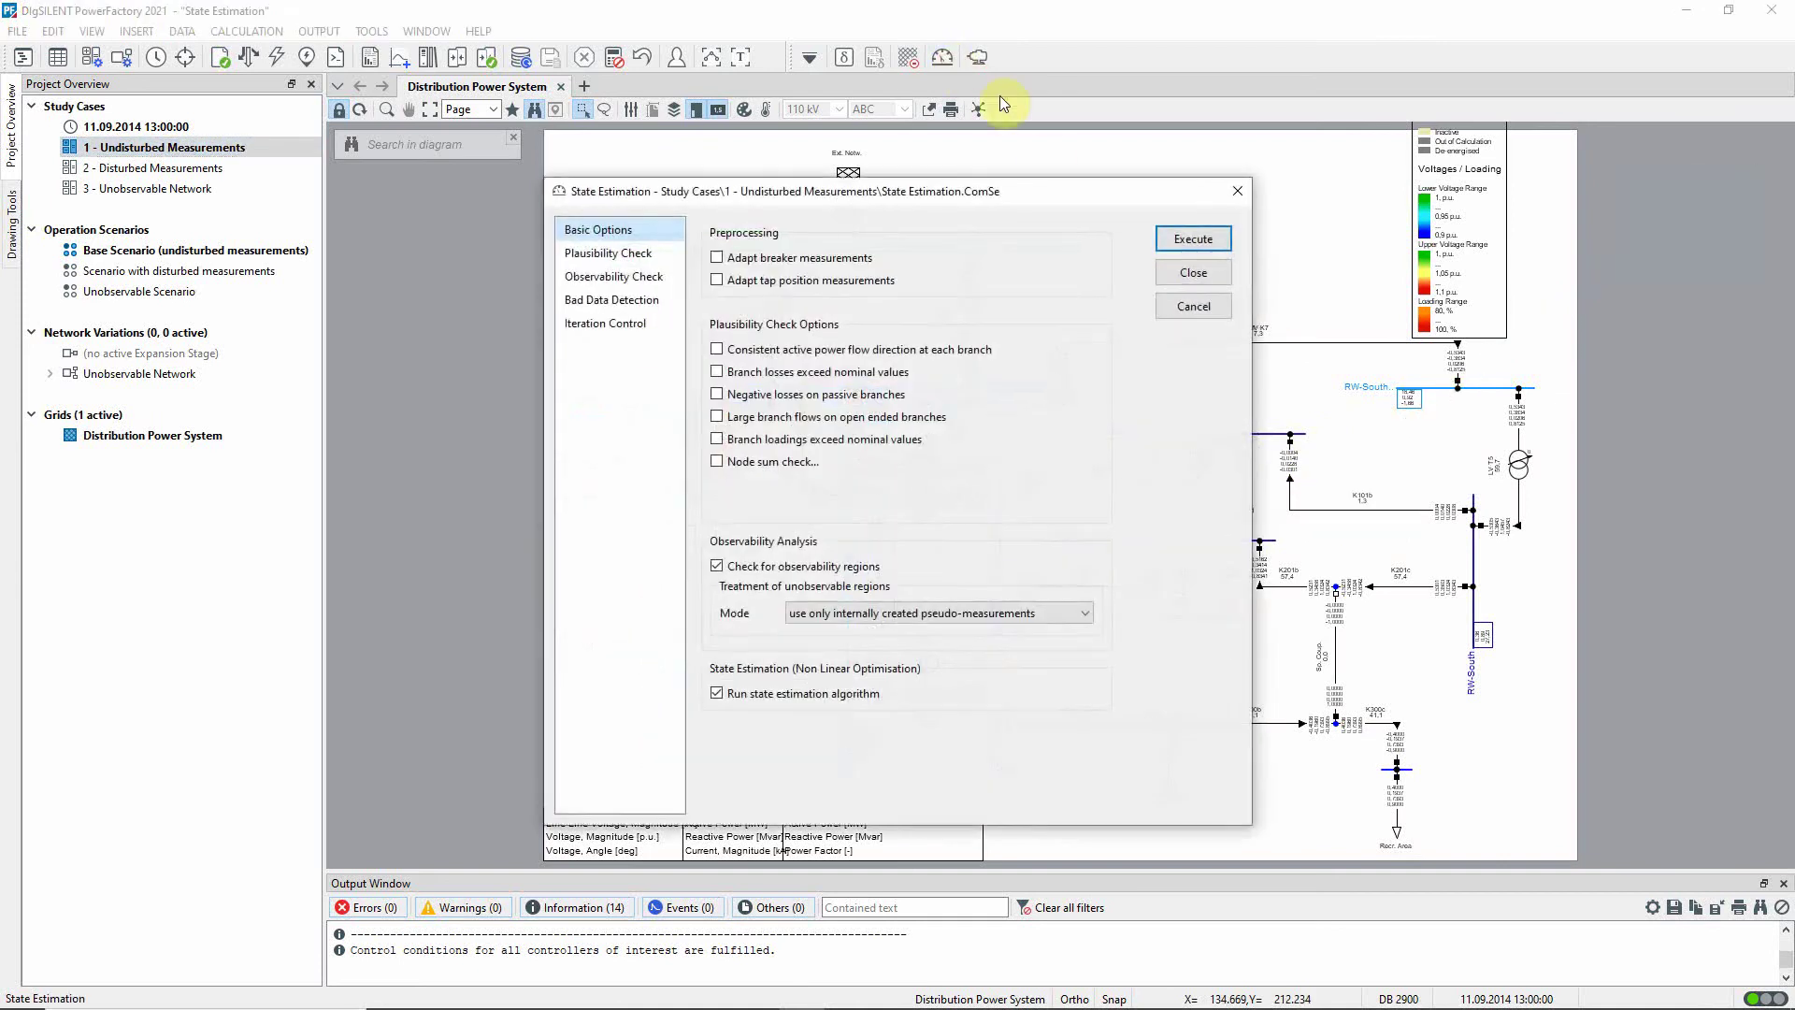
left_click(1074, 240)
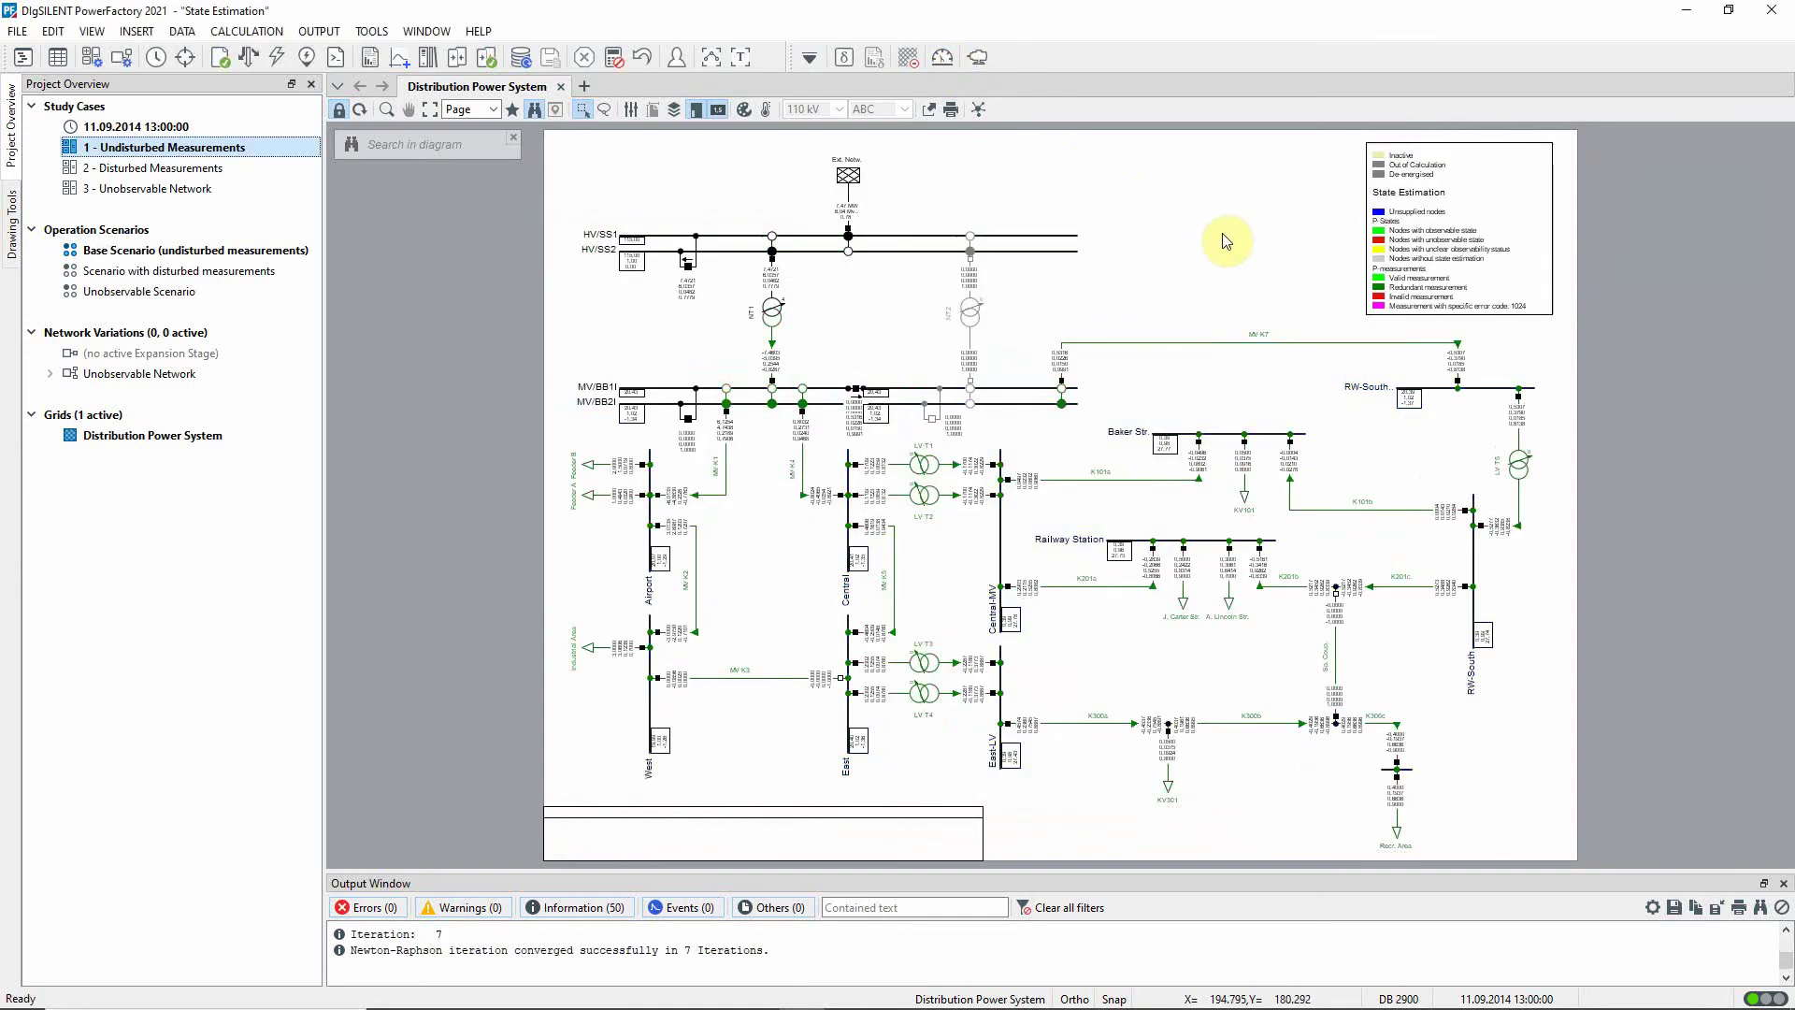
left_click(744, 58)
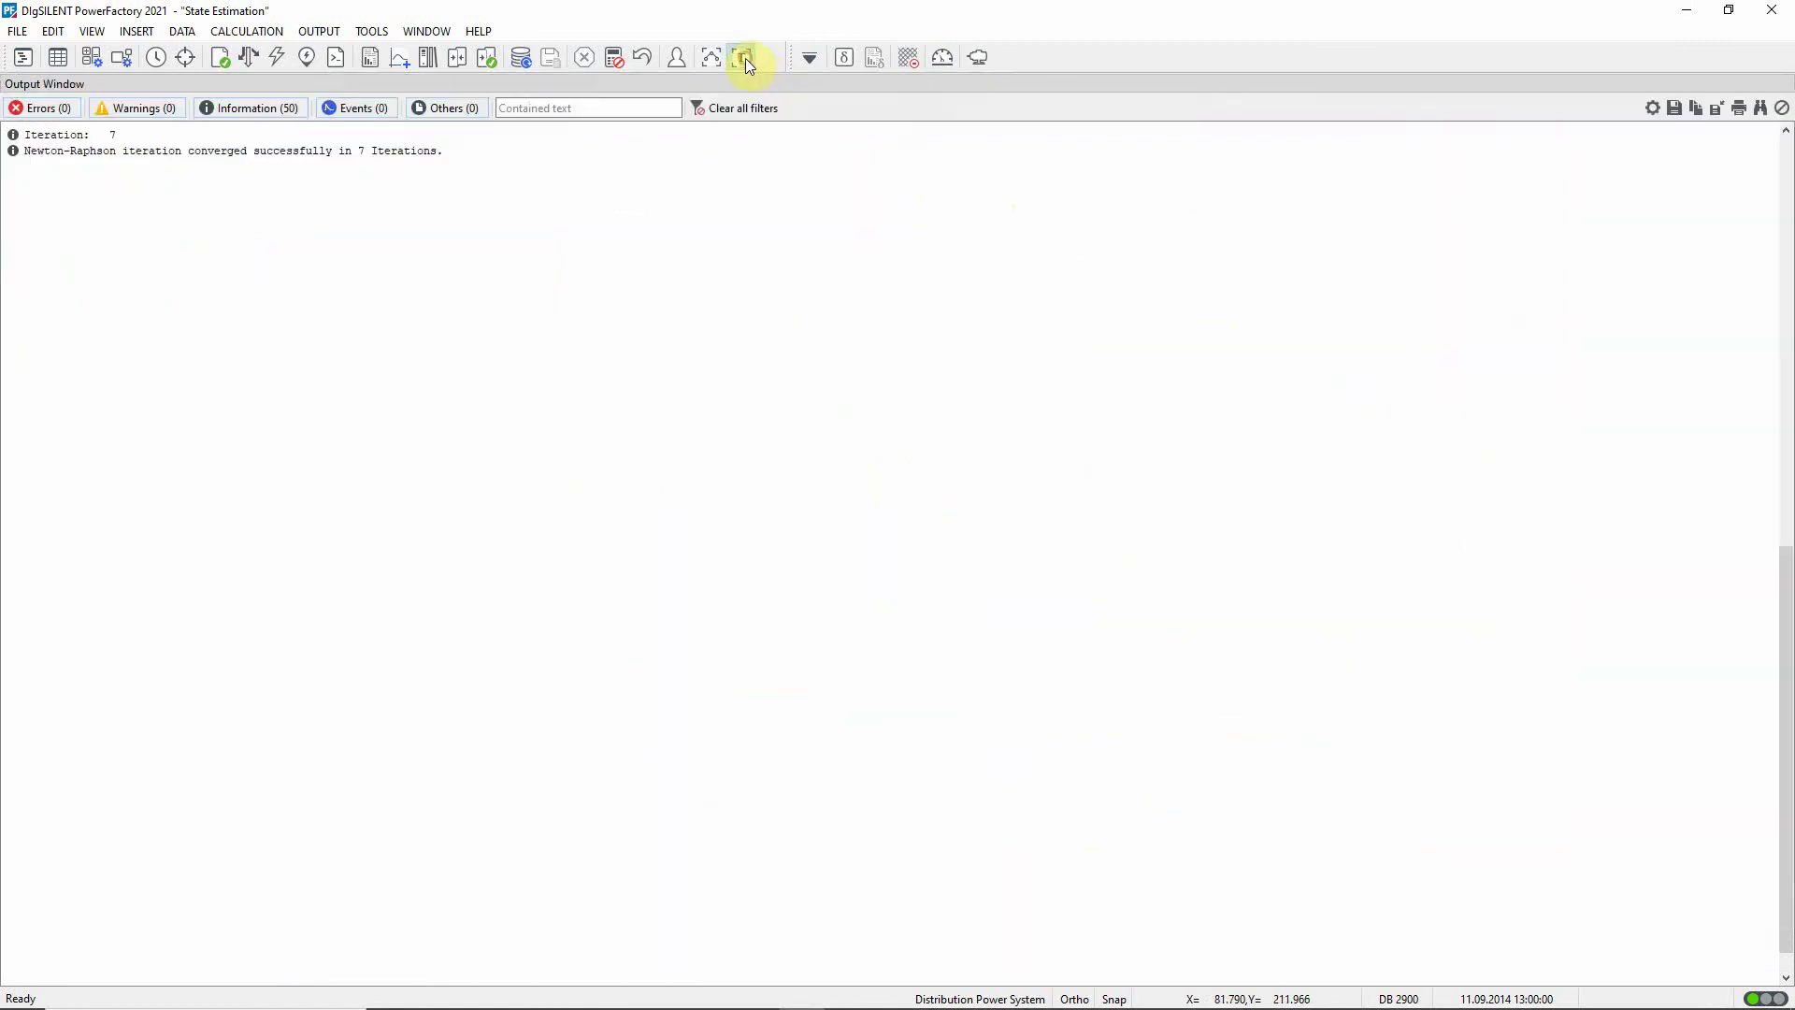
left_click_drag(1786, 569, 1786, 269)
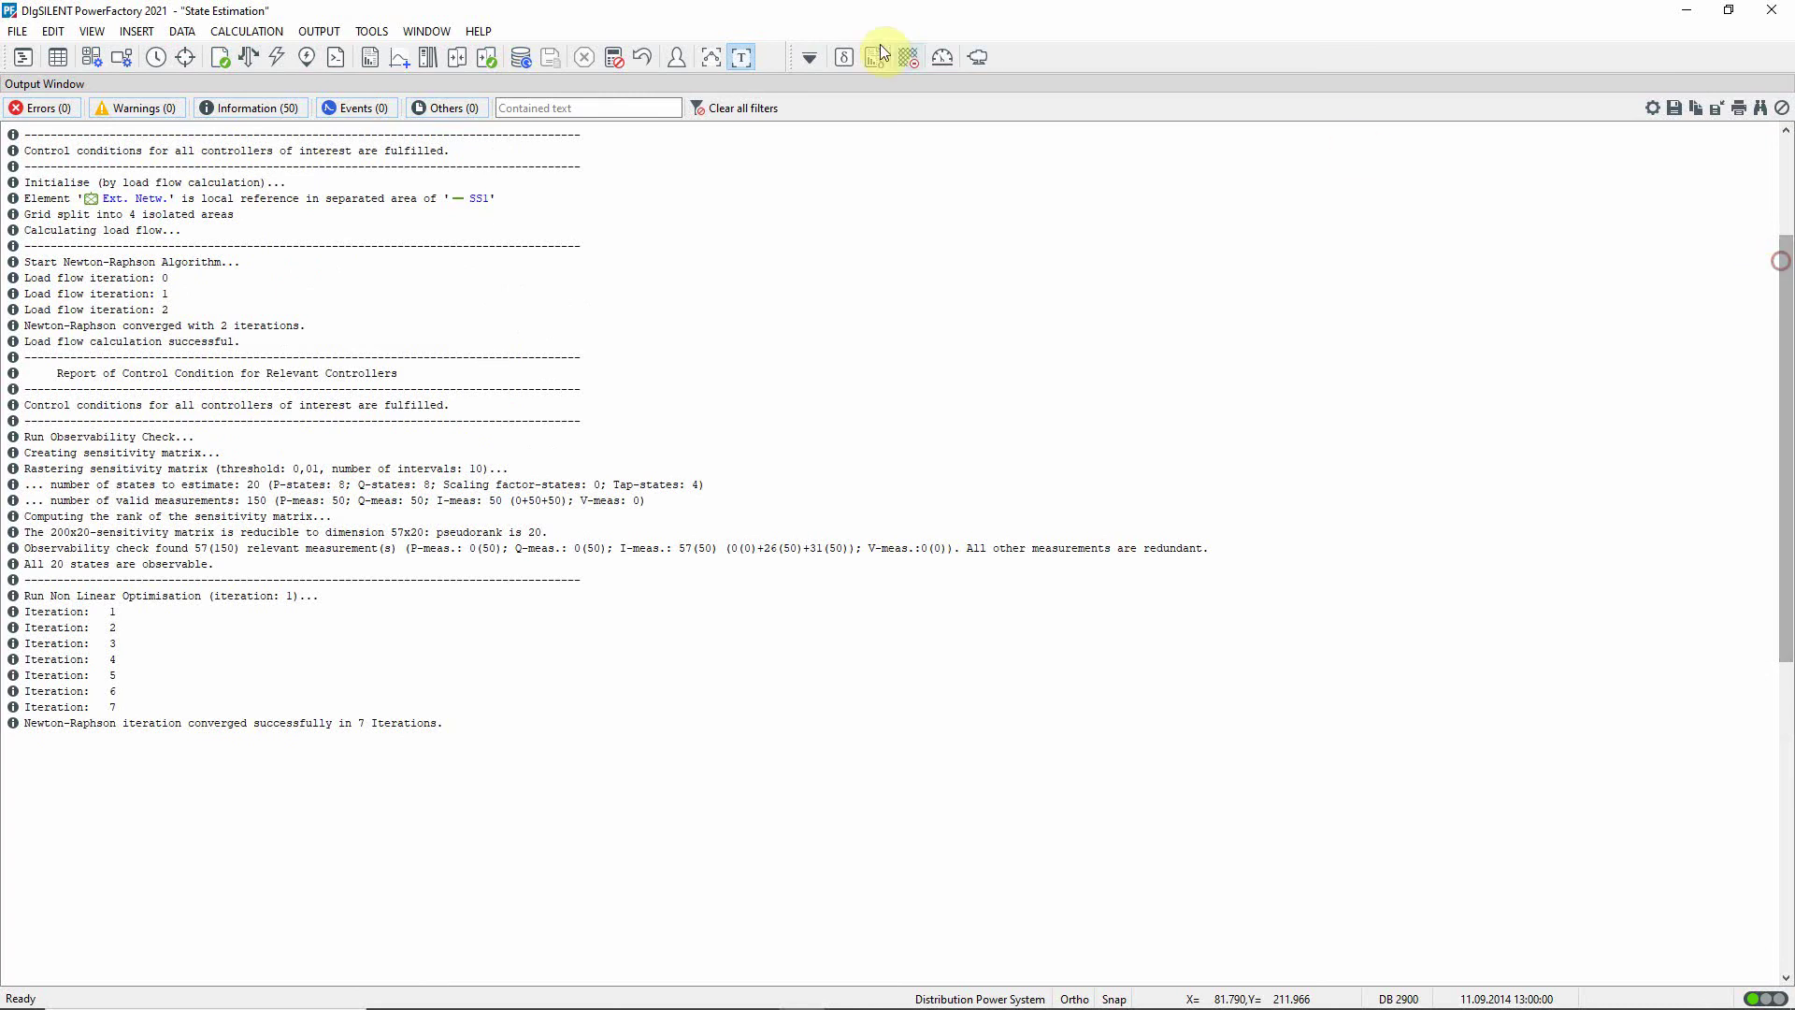
left_click(741, 57)
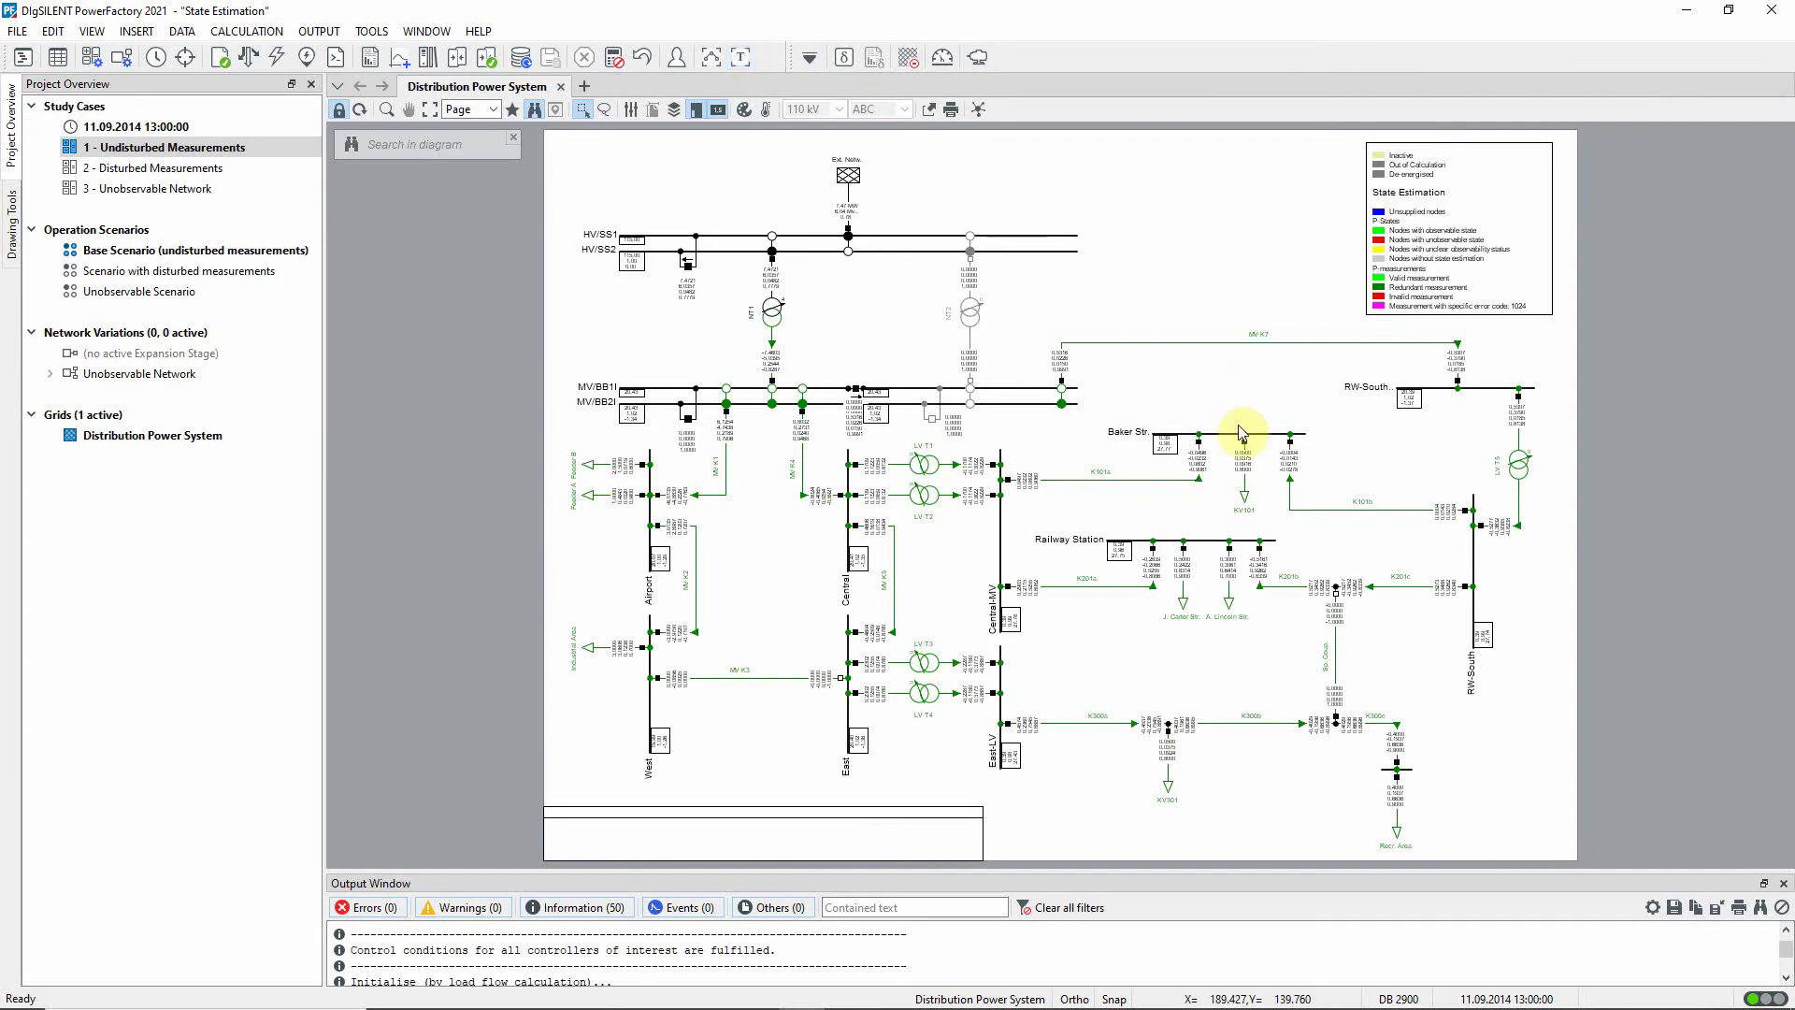
mouse_move(1298, 463)
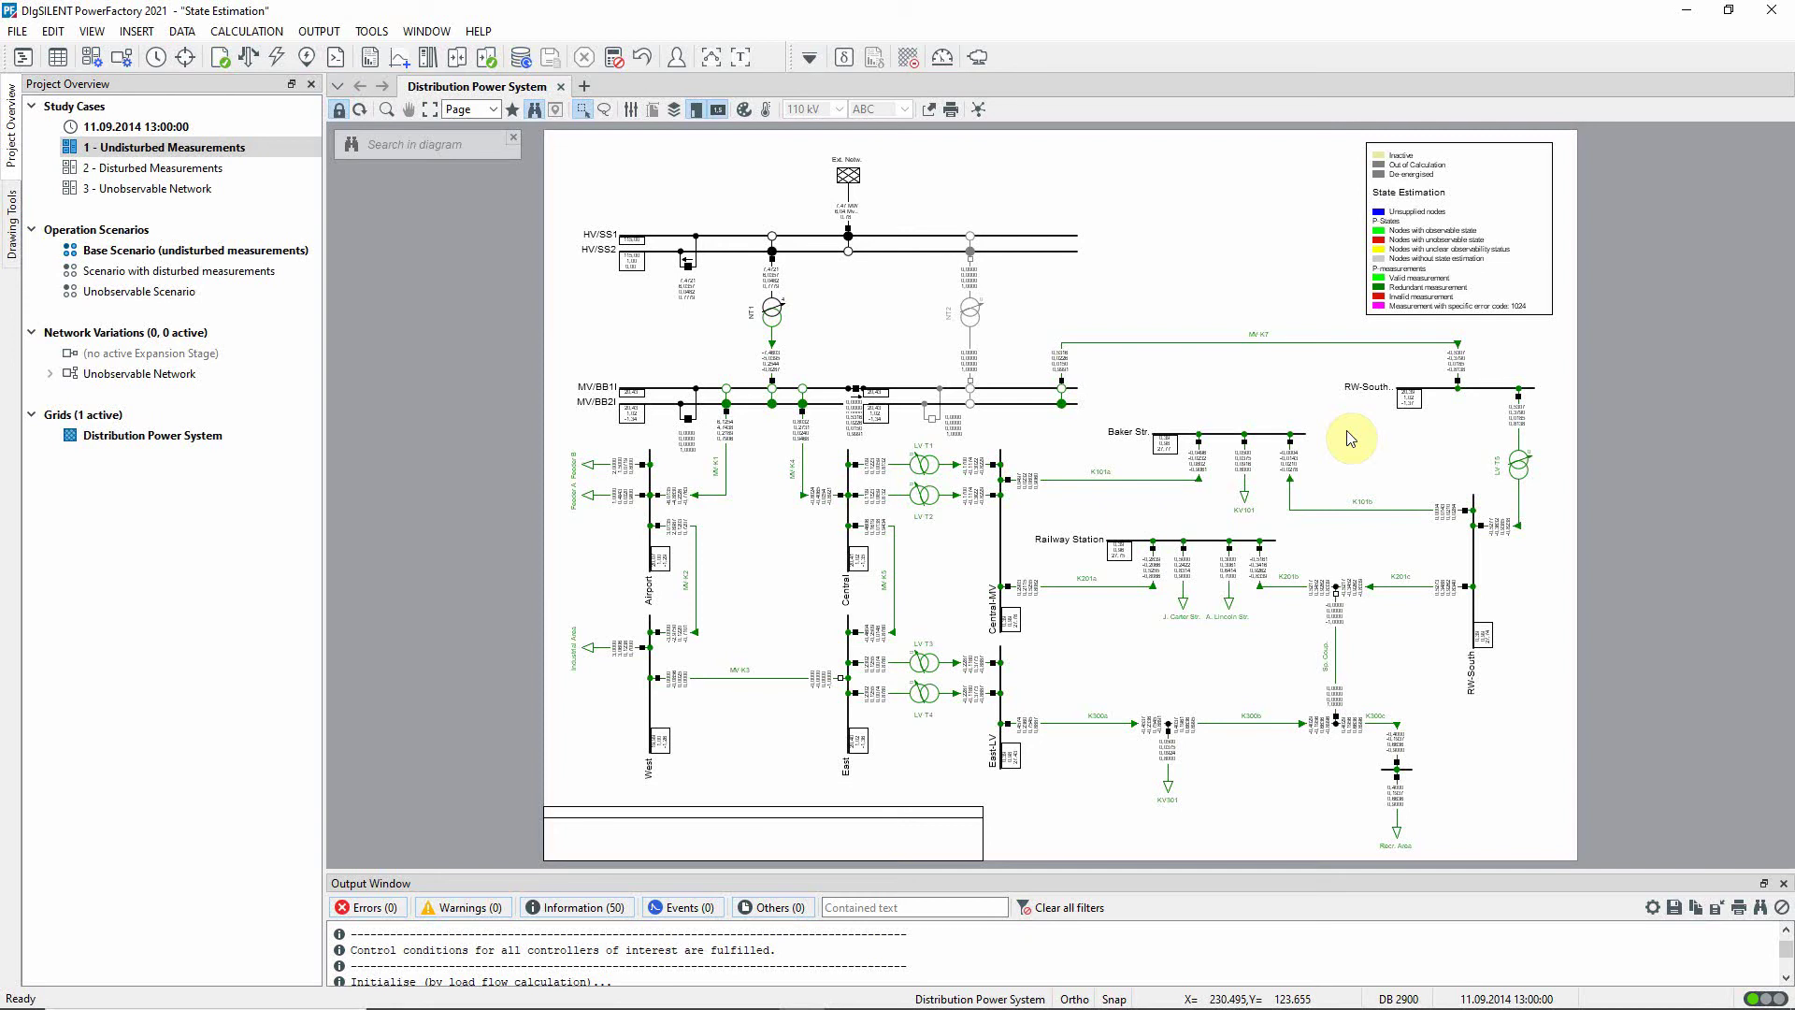
Activate the '2 - Disturbed Measurements' study case from the Study Cases list
left_click(175, 171)
right_click(174, 171)
left_click(234, 228)
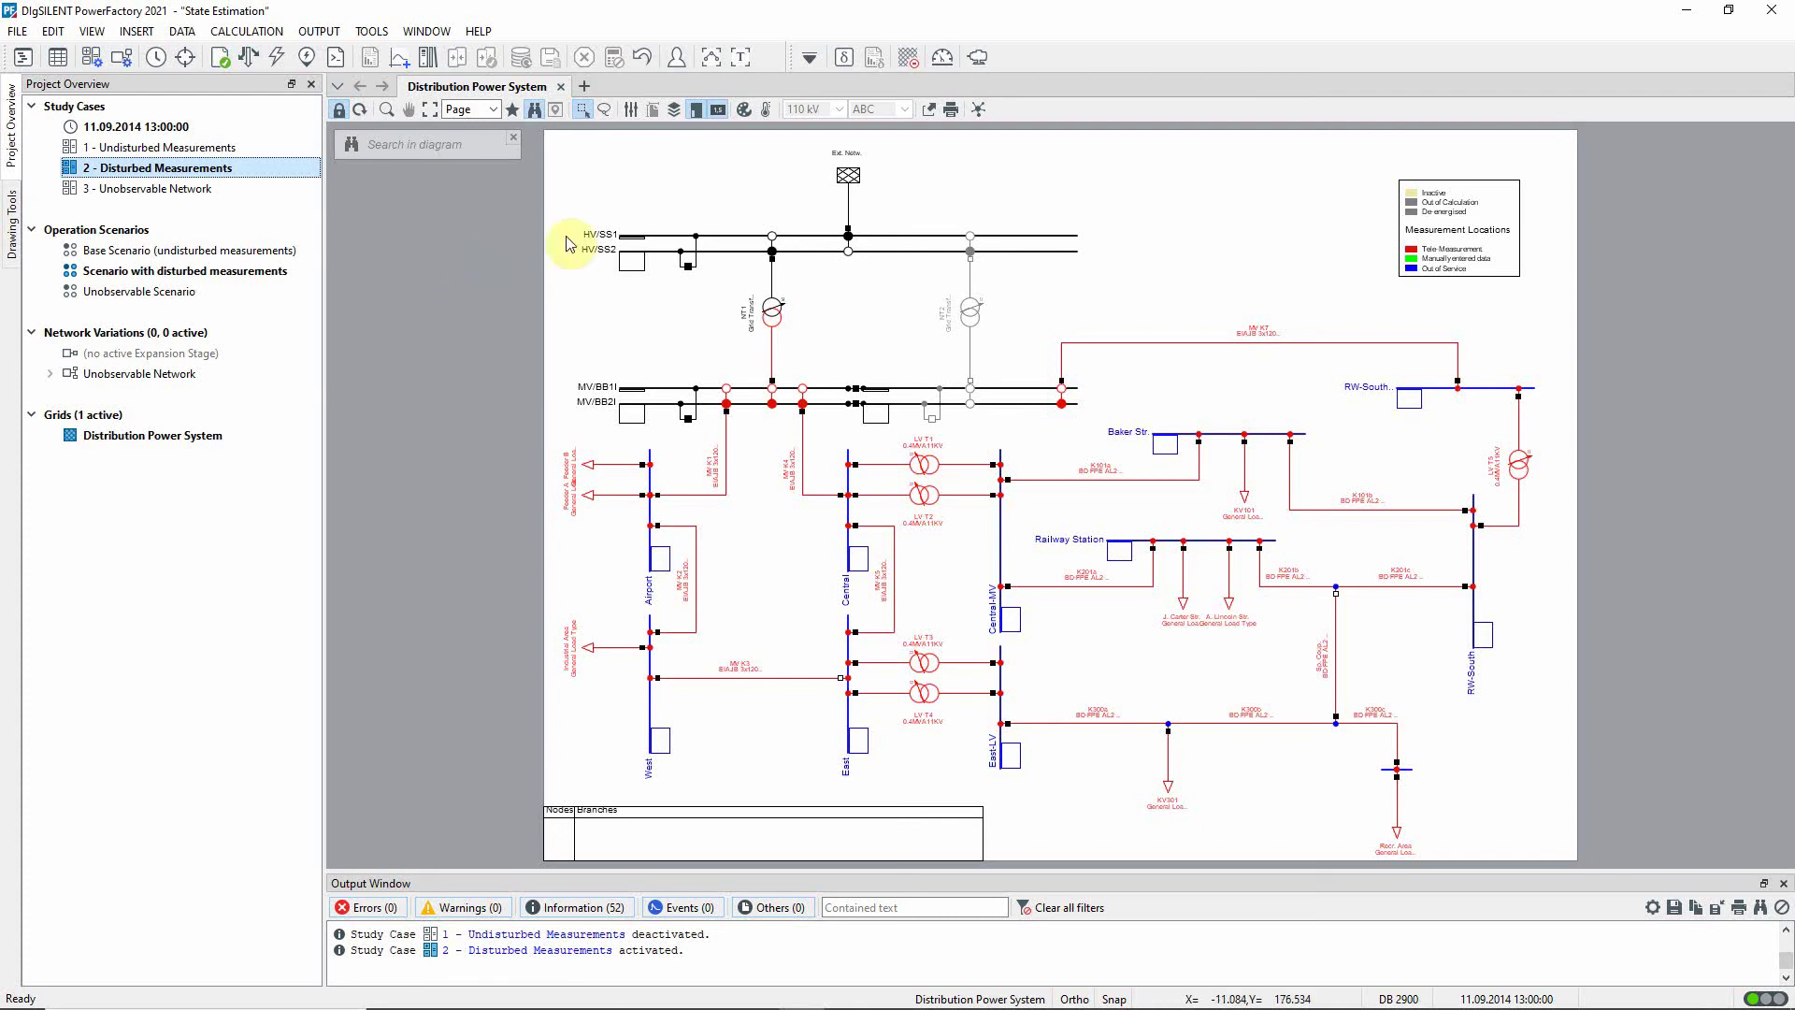
Open the State Estimation settings for the Disturbed Measurements case
left_click(942, 58)
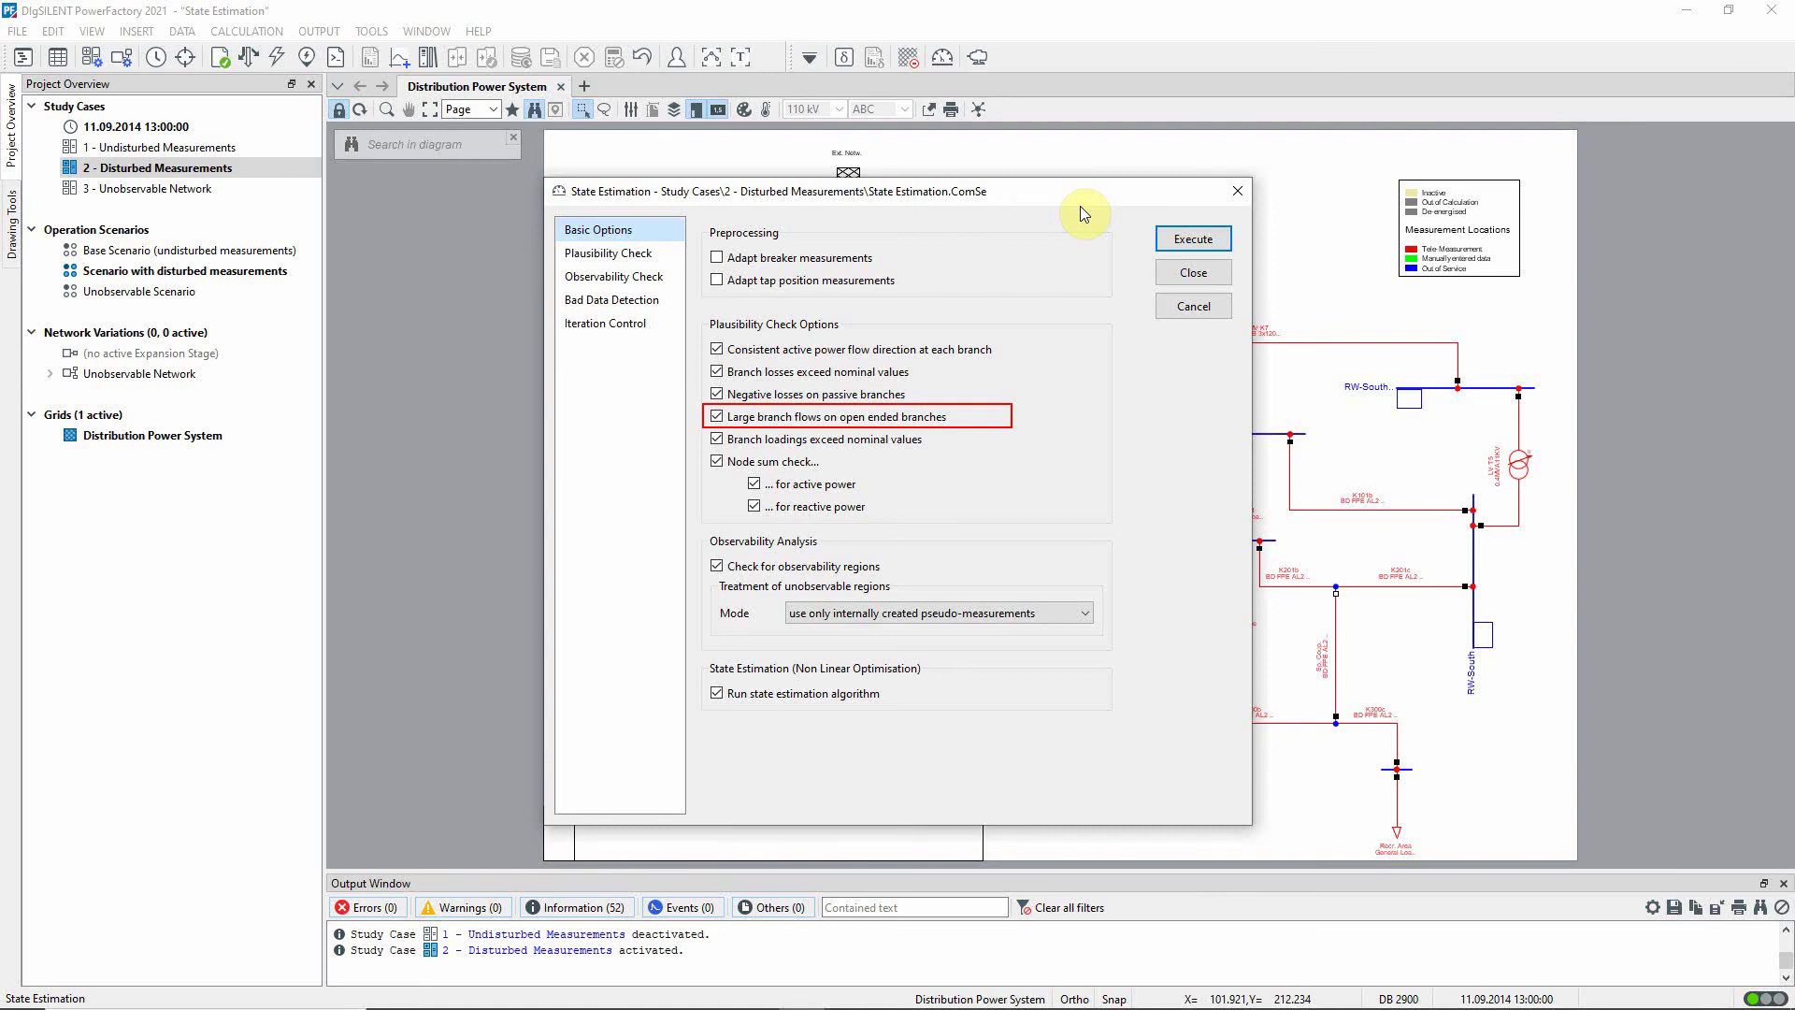
left_click(1188, 241)
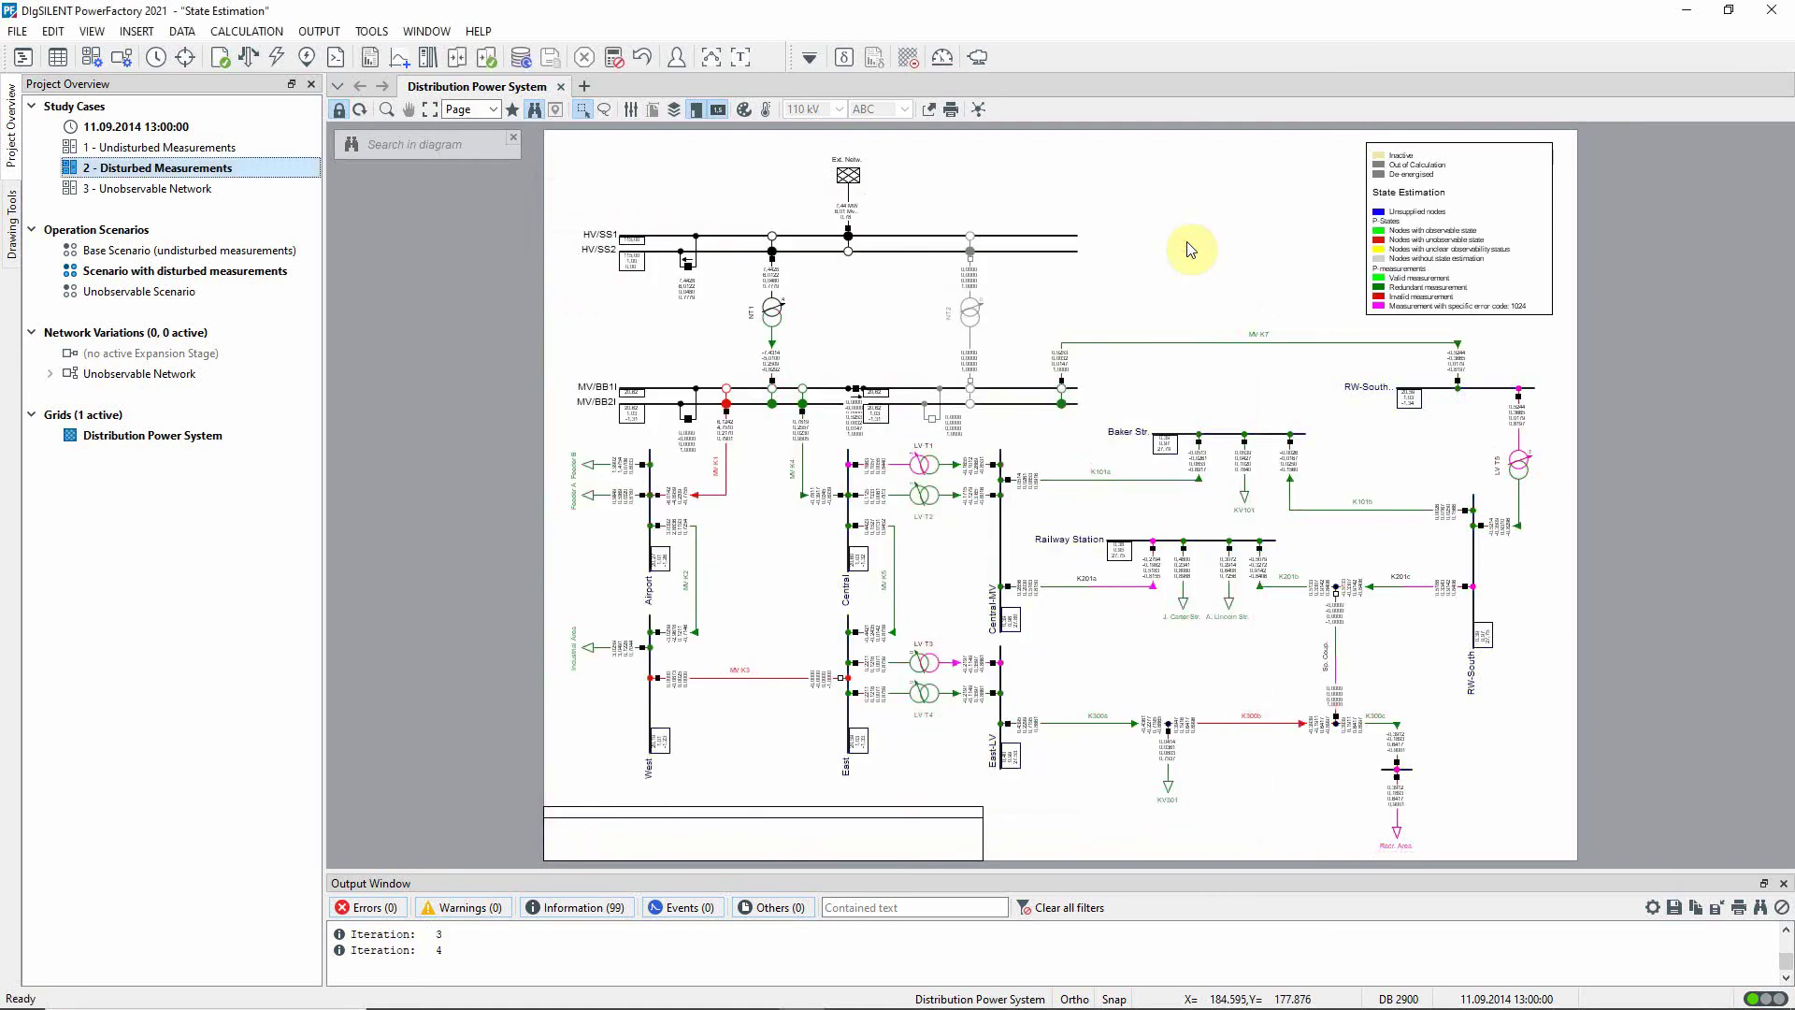
left_click(741, 57)
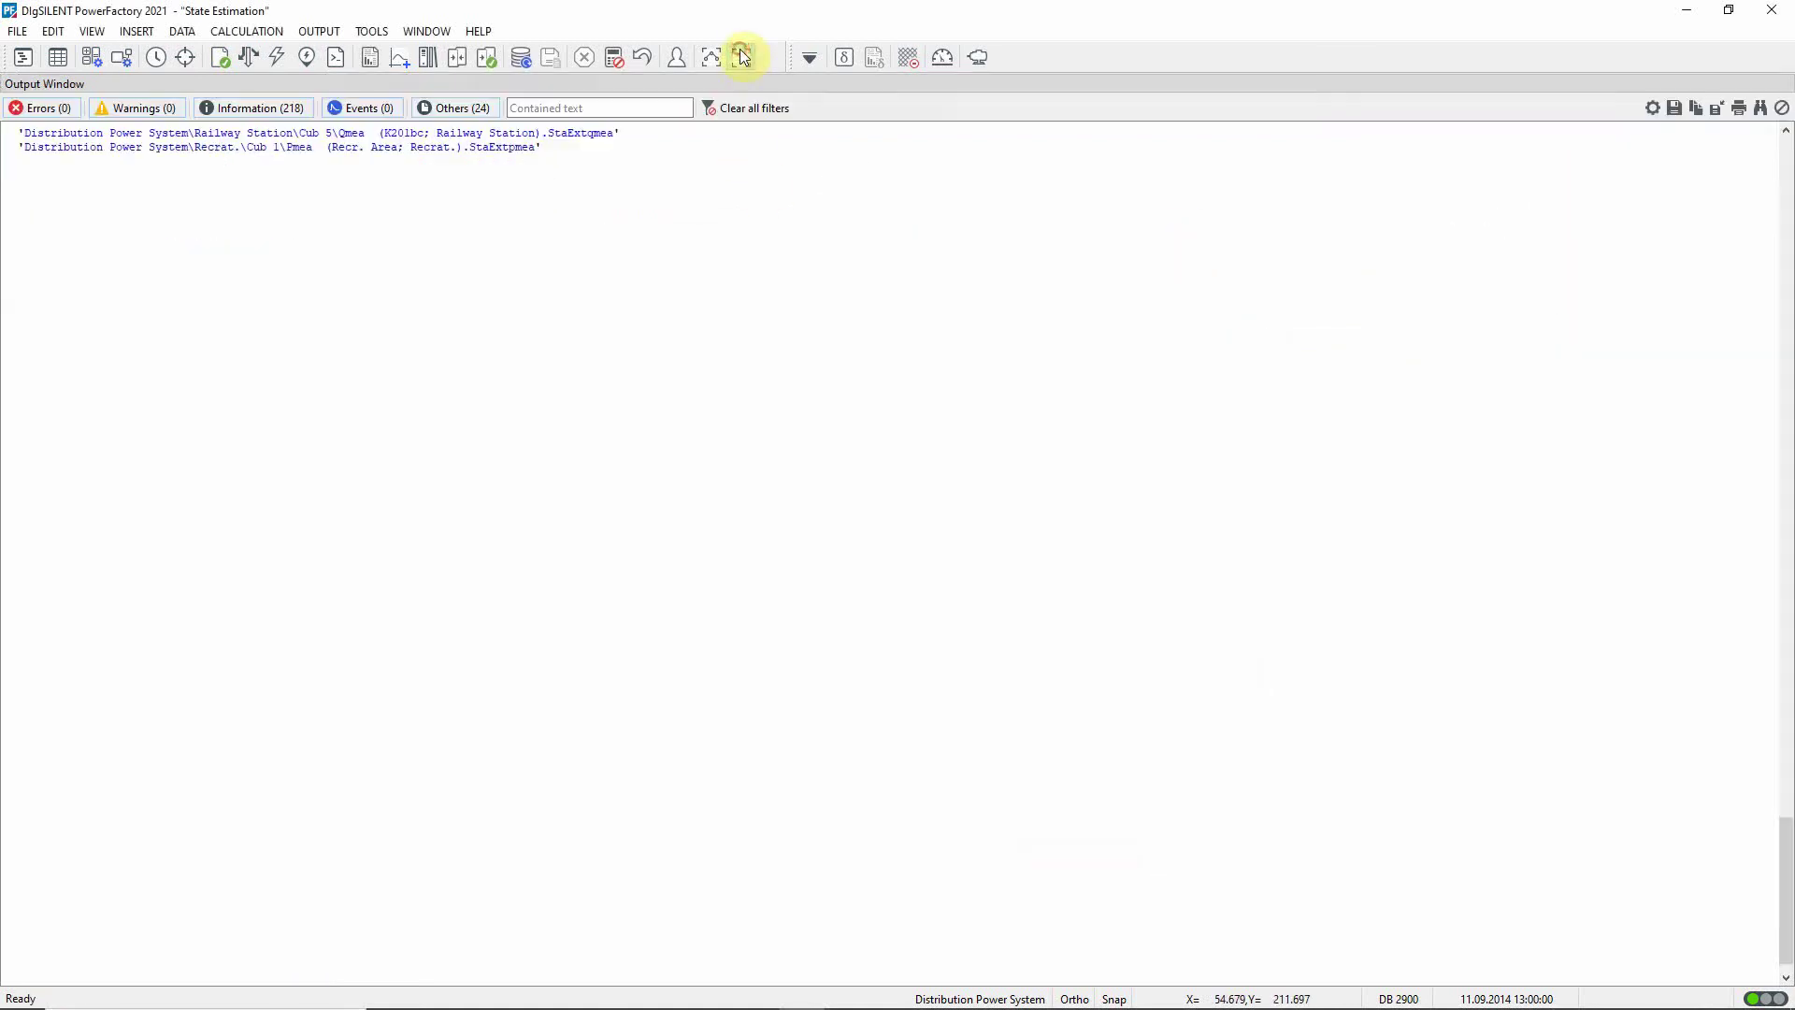
left_click_drag(1783, 874, 1784, 369)
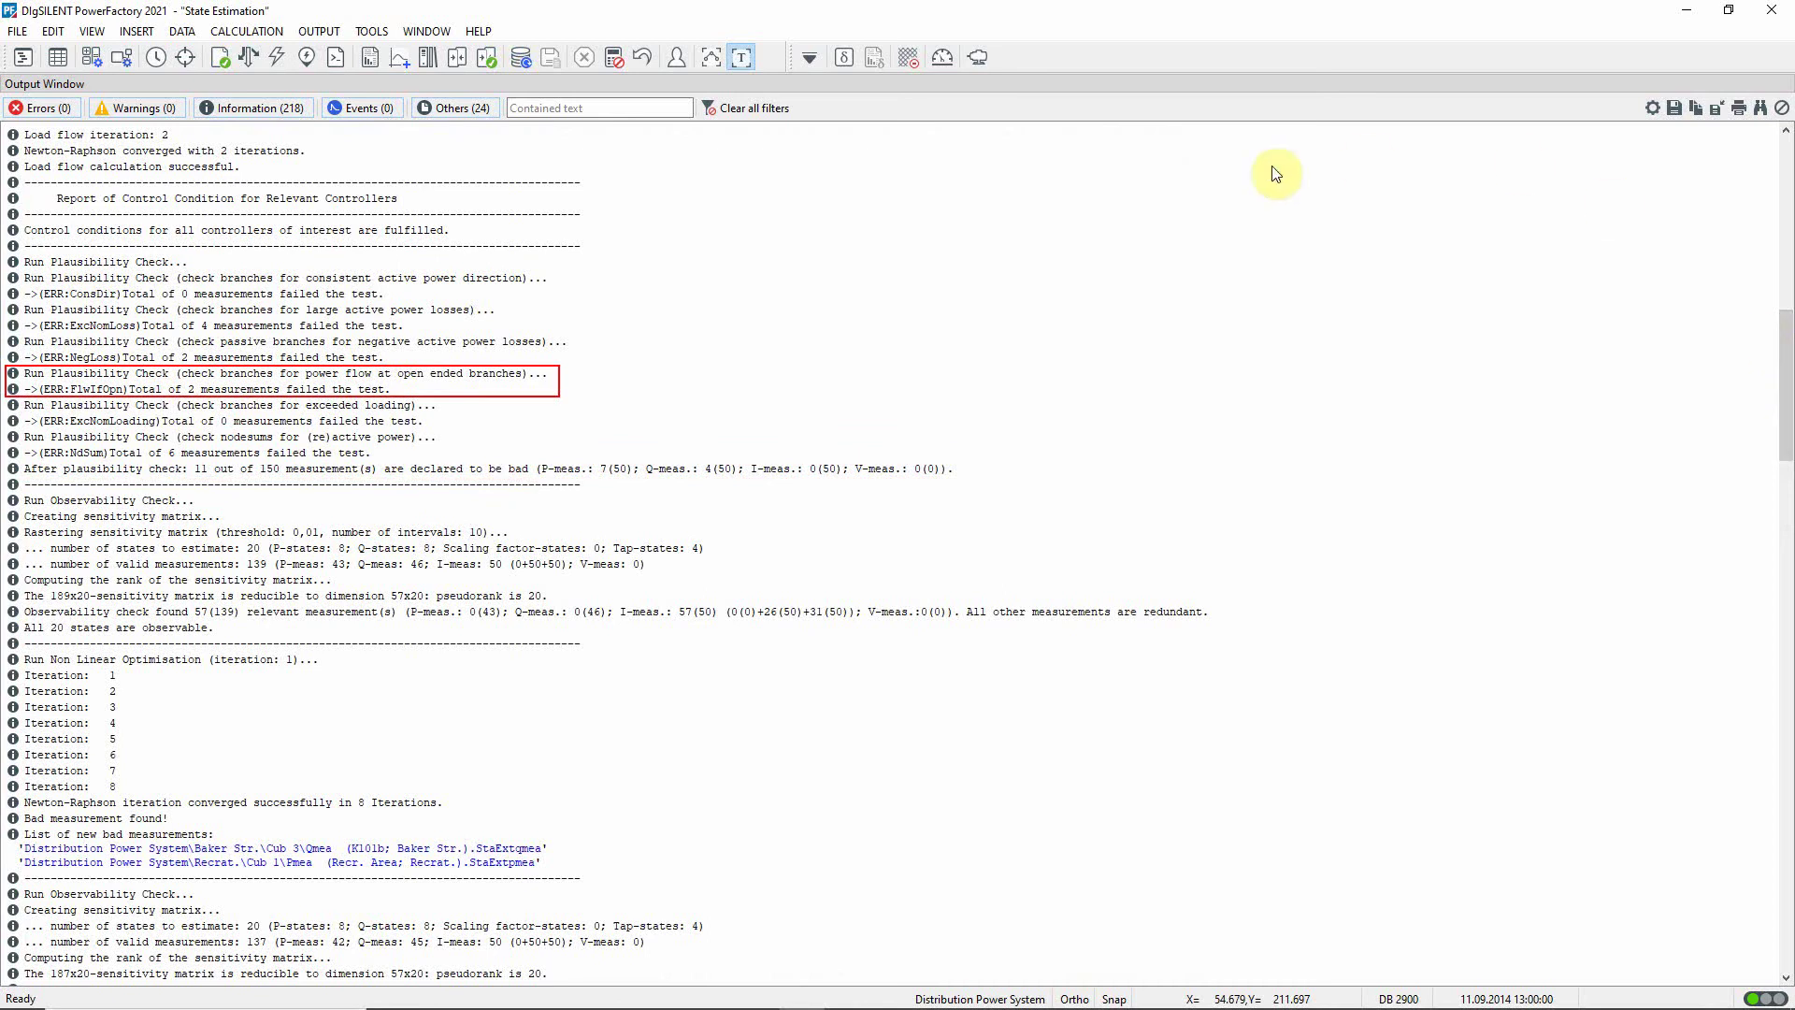
left_click(737, 59)
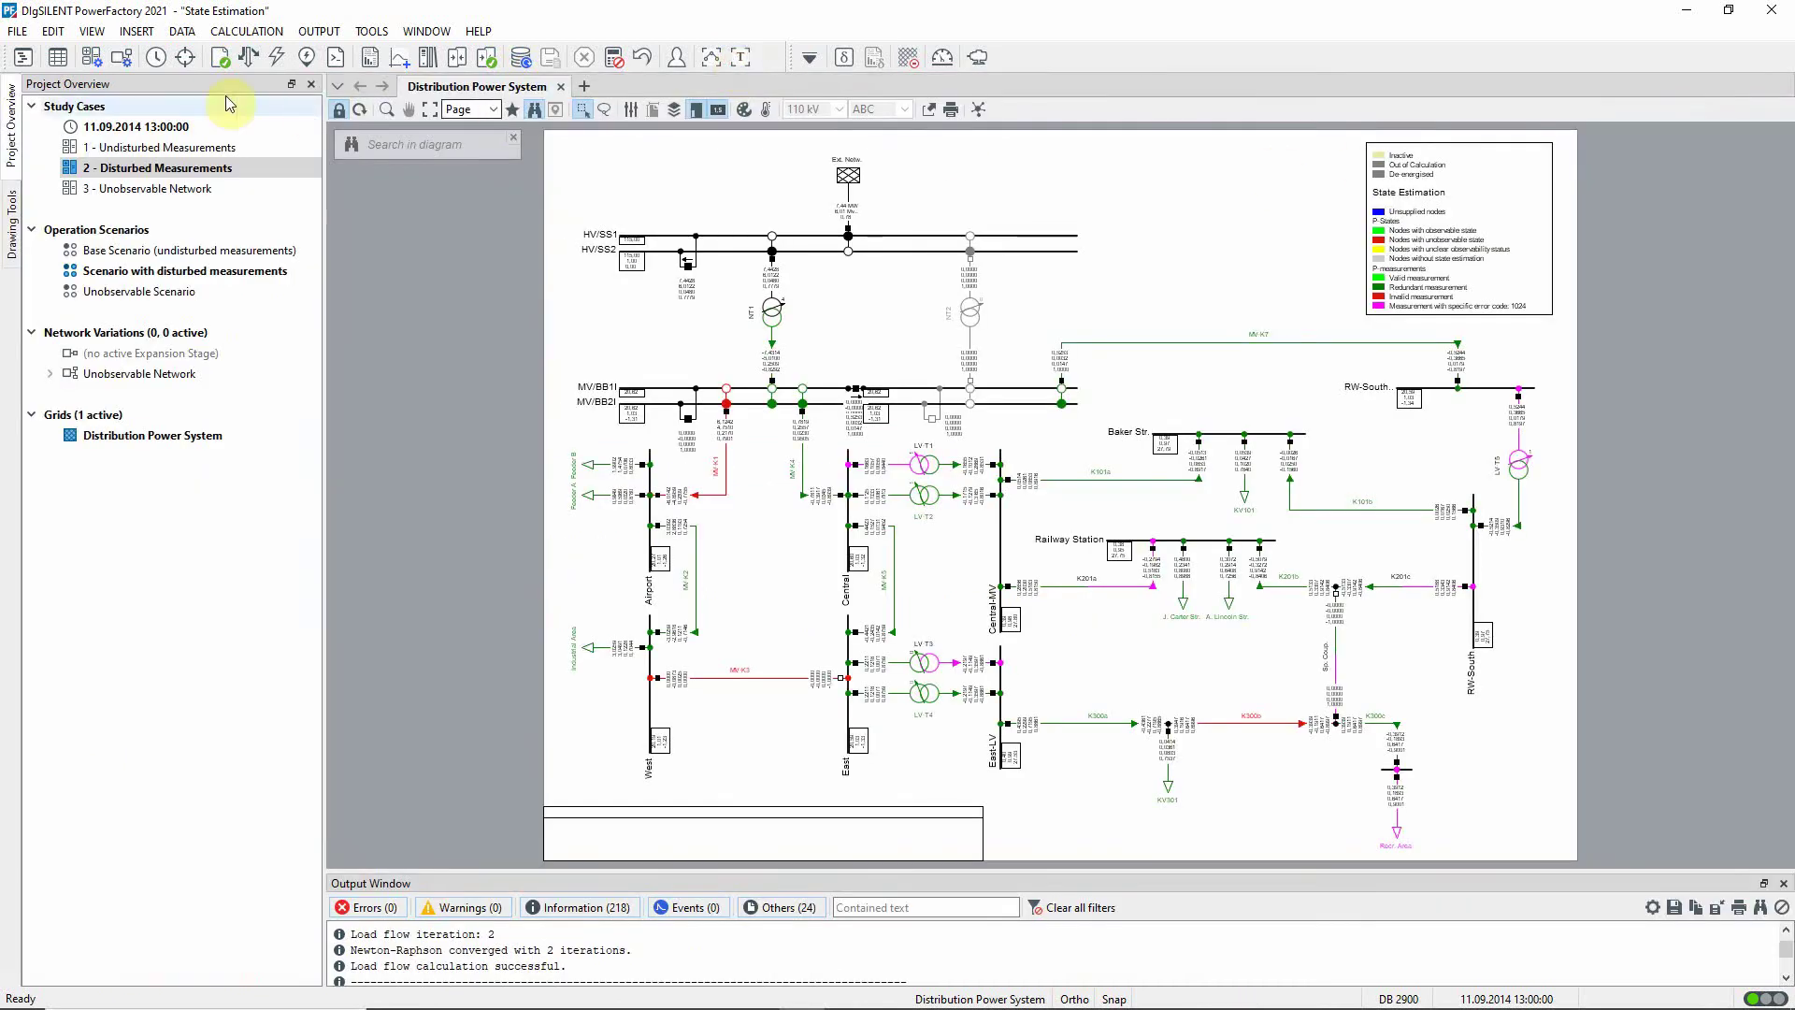
List external P measurements by error status, filtered to 'flow open end' equal to 1
left_click(57, 57)
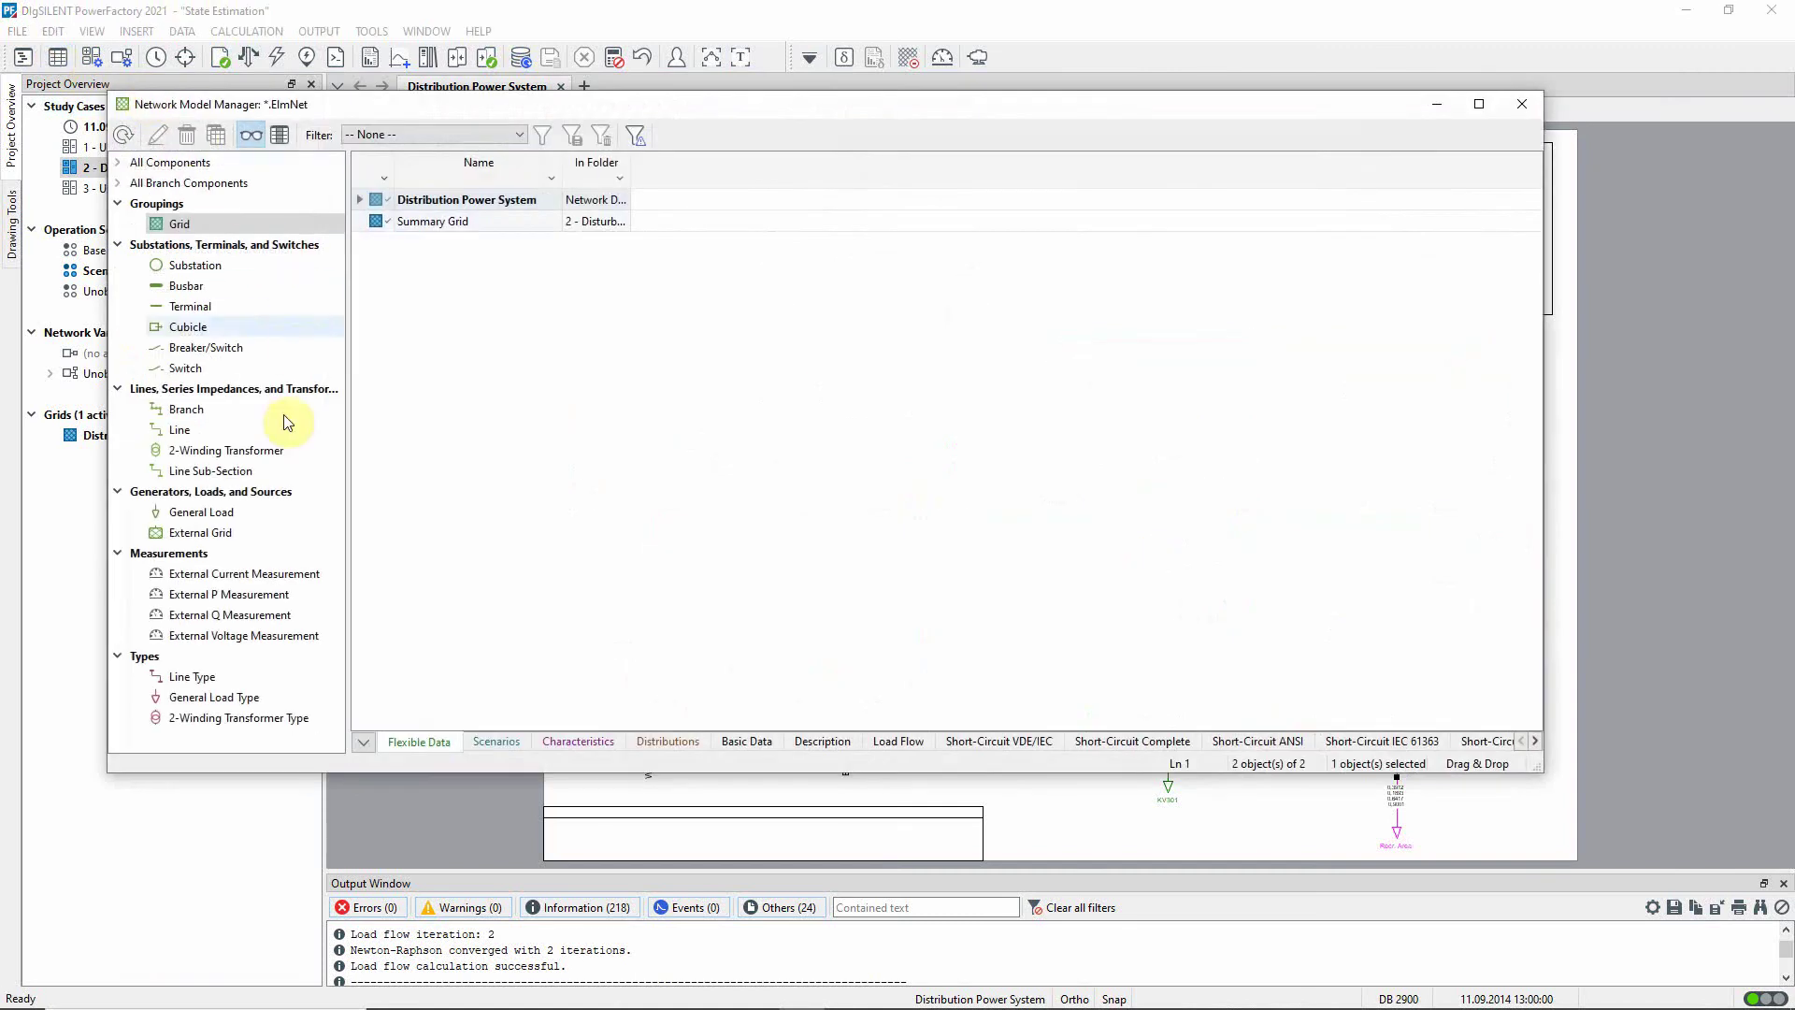
left_click(228, 595)
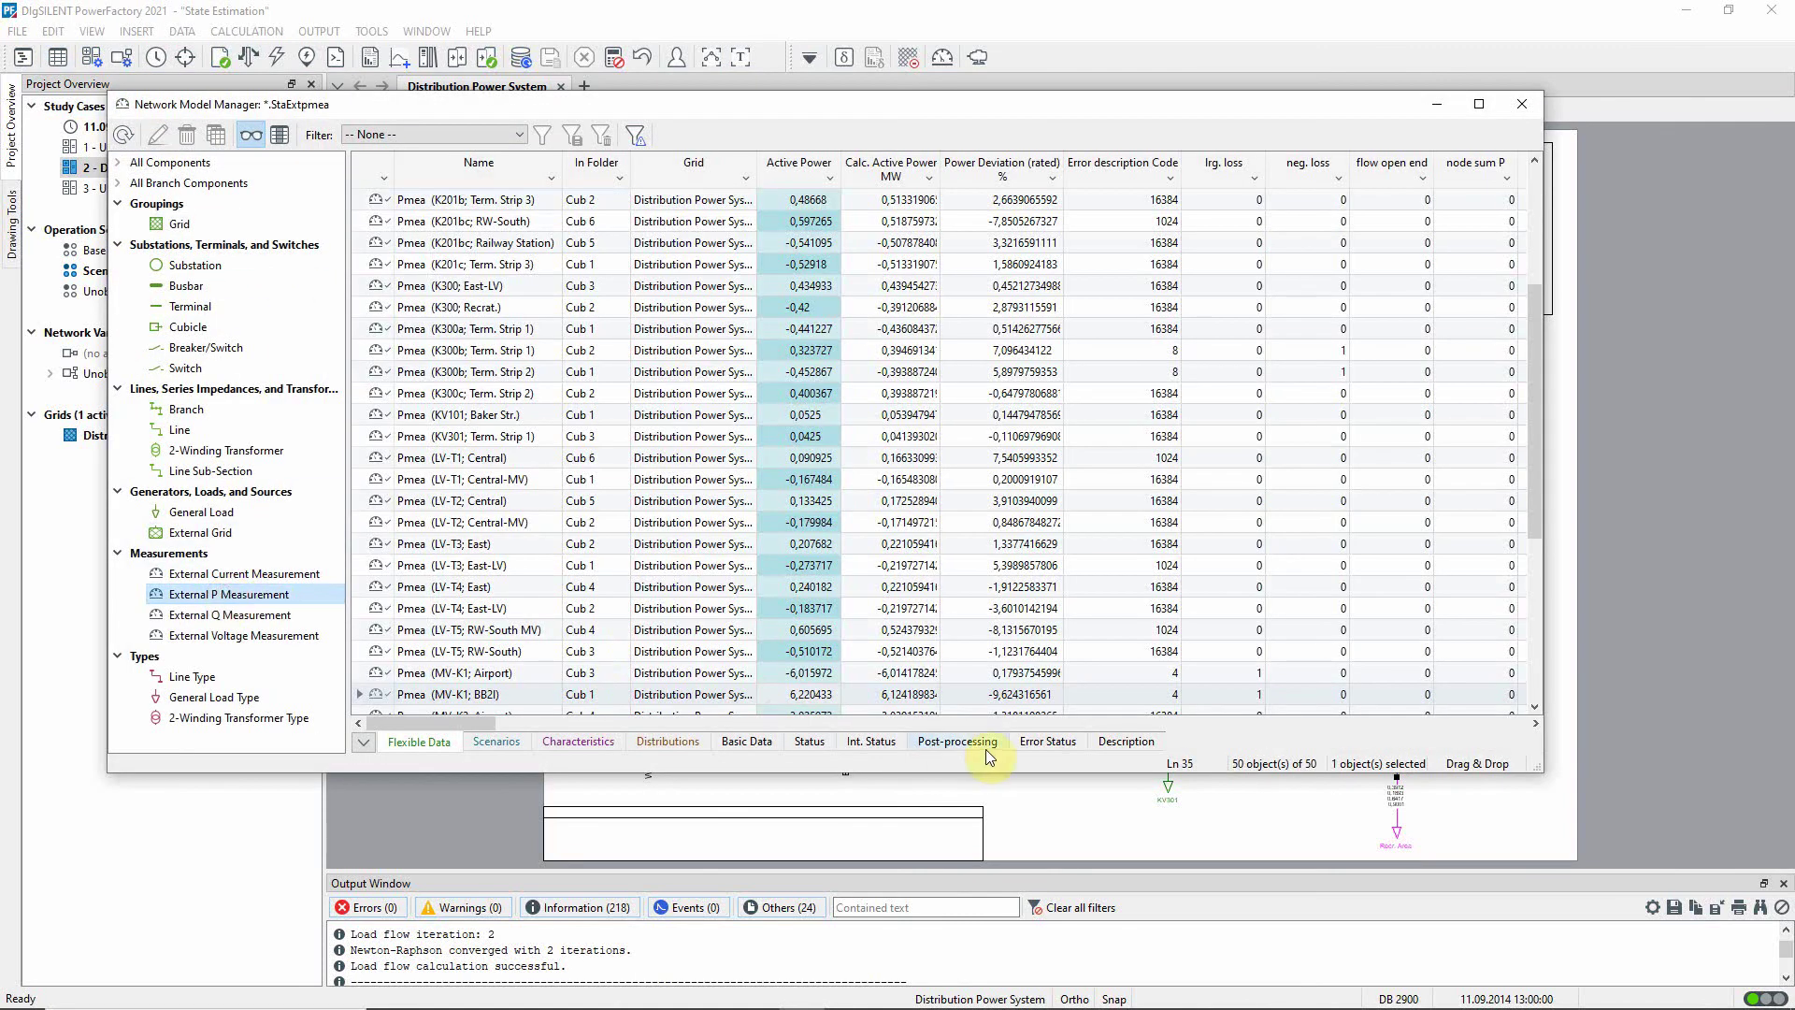
left_click(1045, 742)
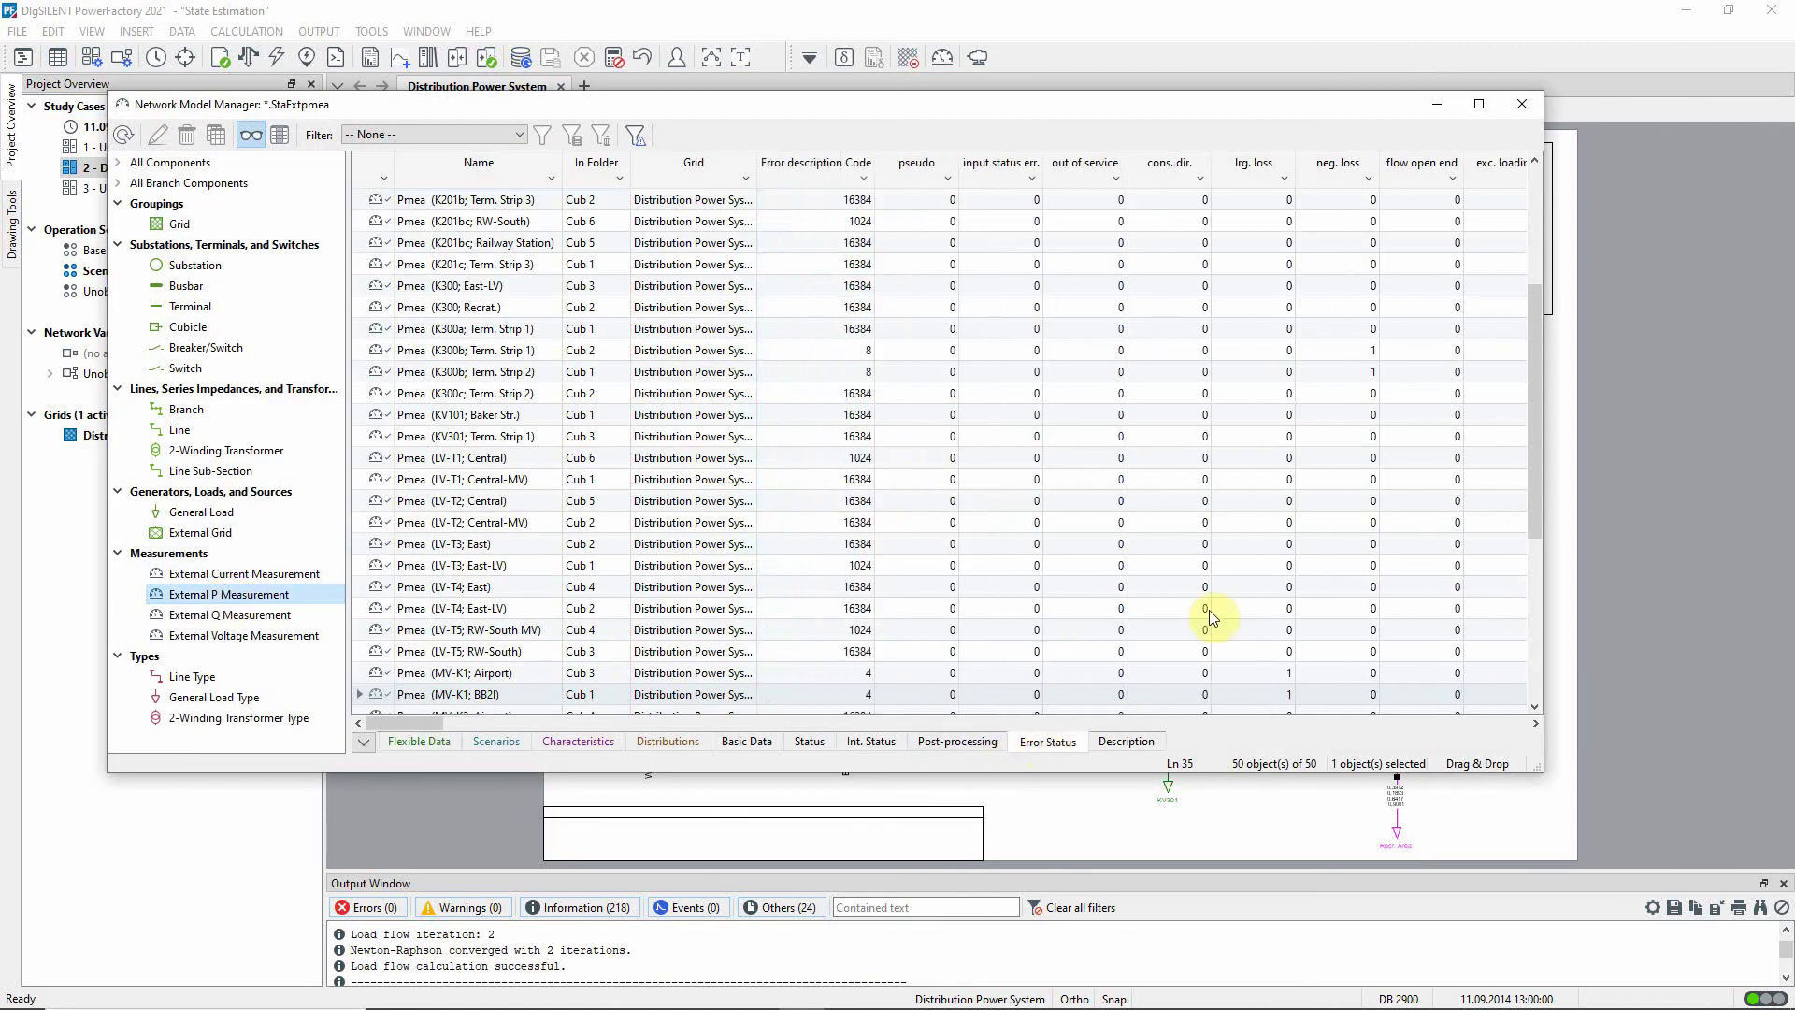
left_click(1452, 178)
left_click(1418, 274)
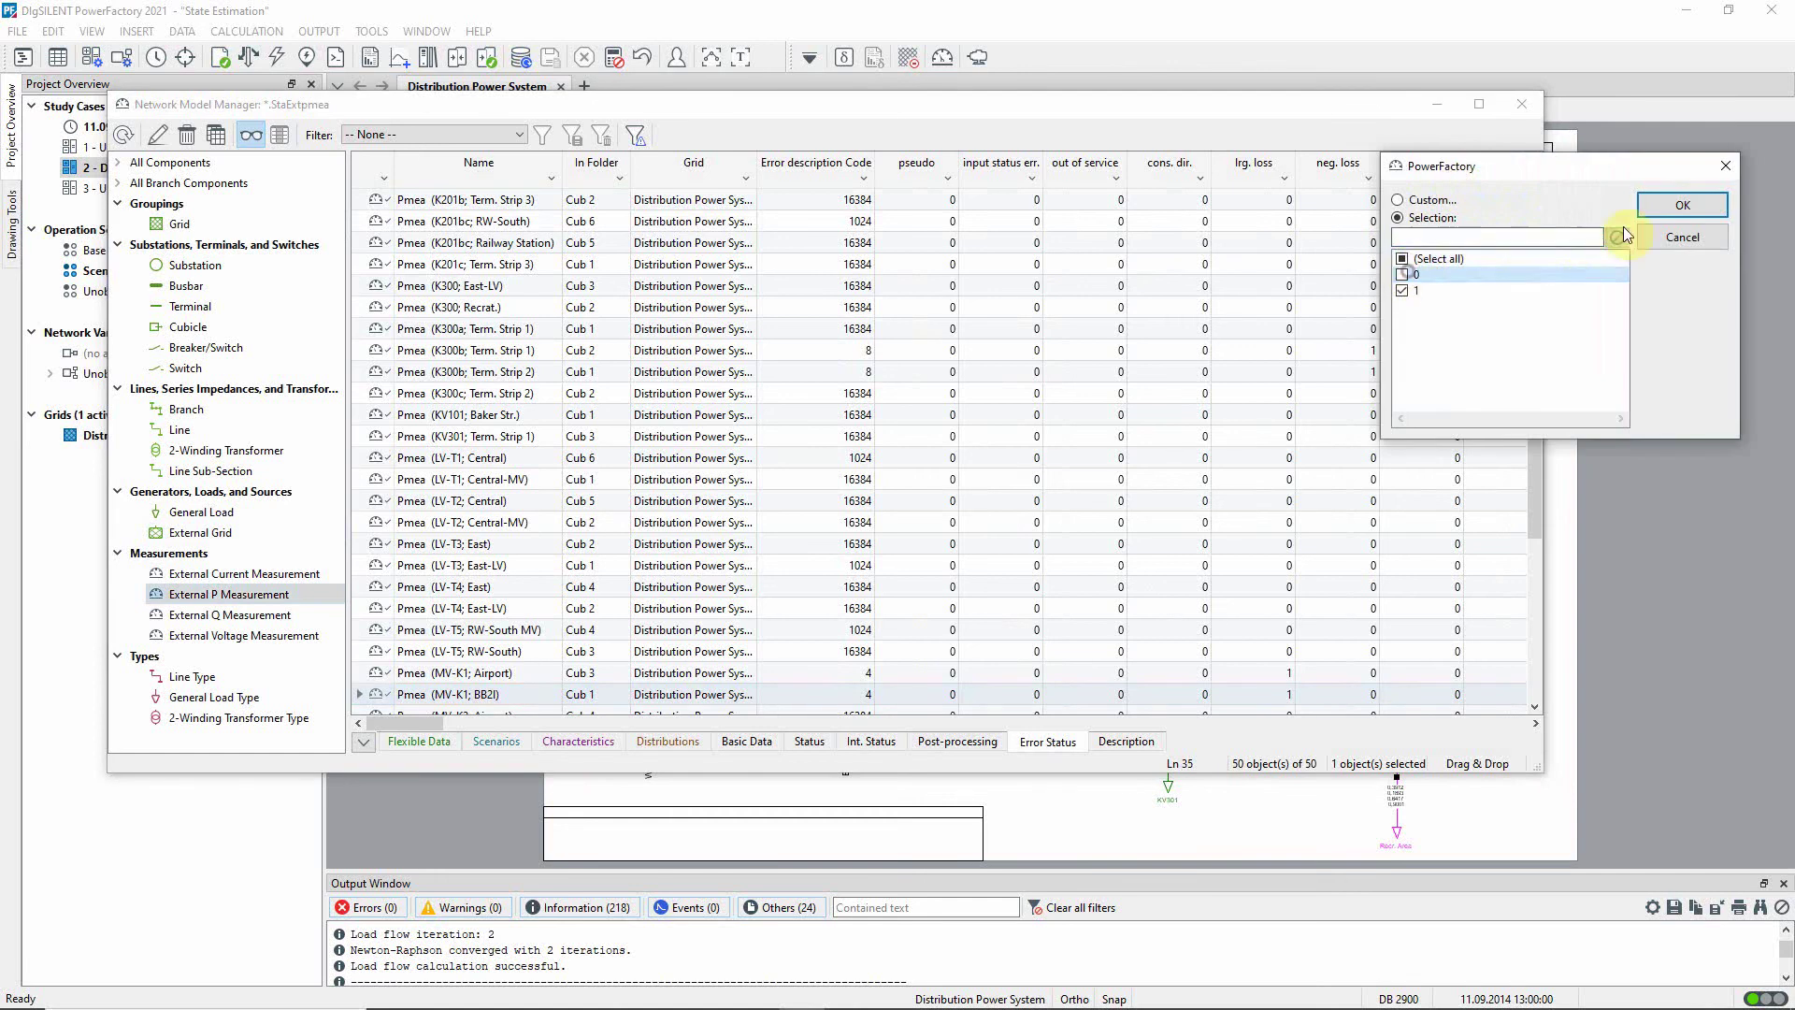
left_click(1659, 203)
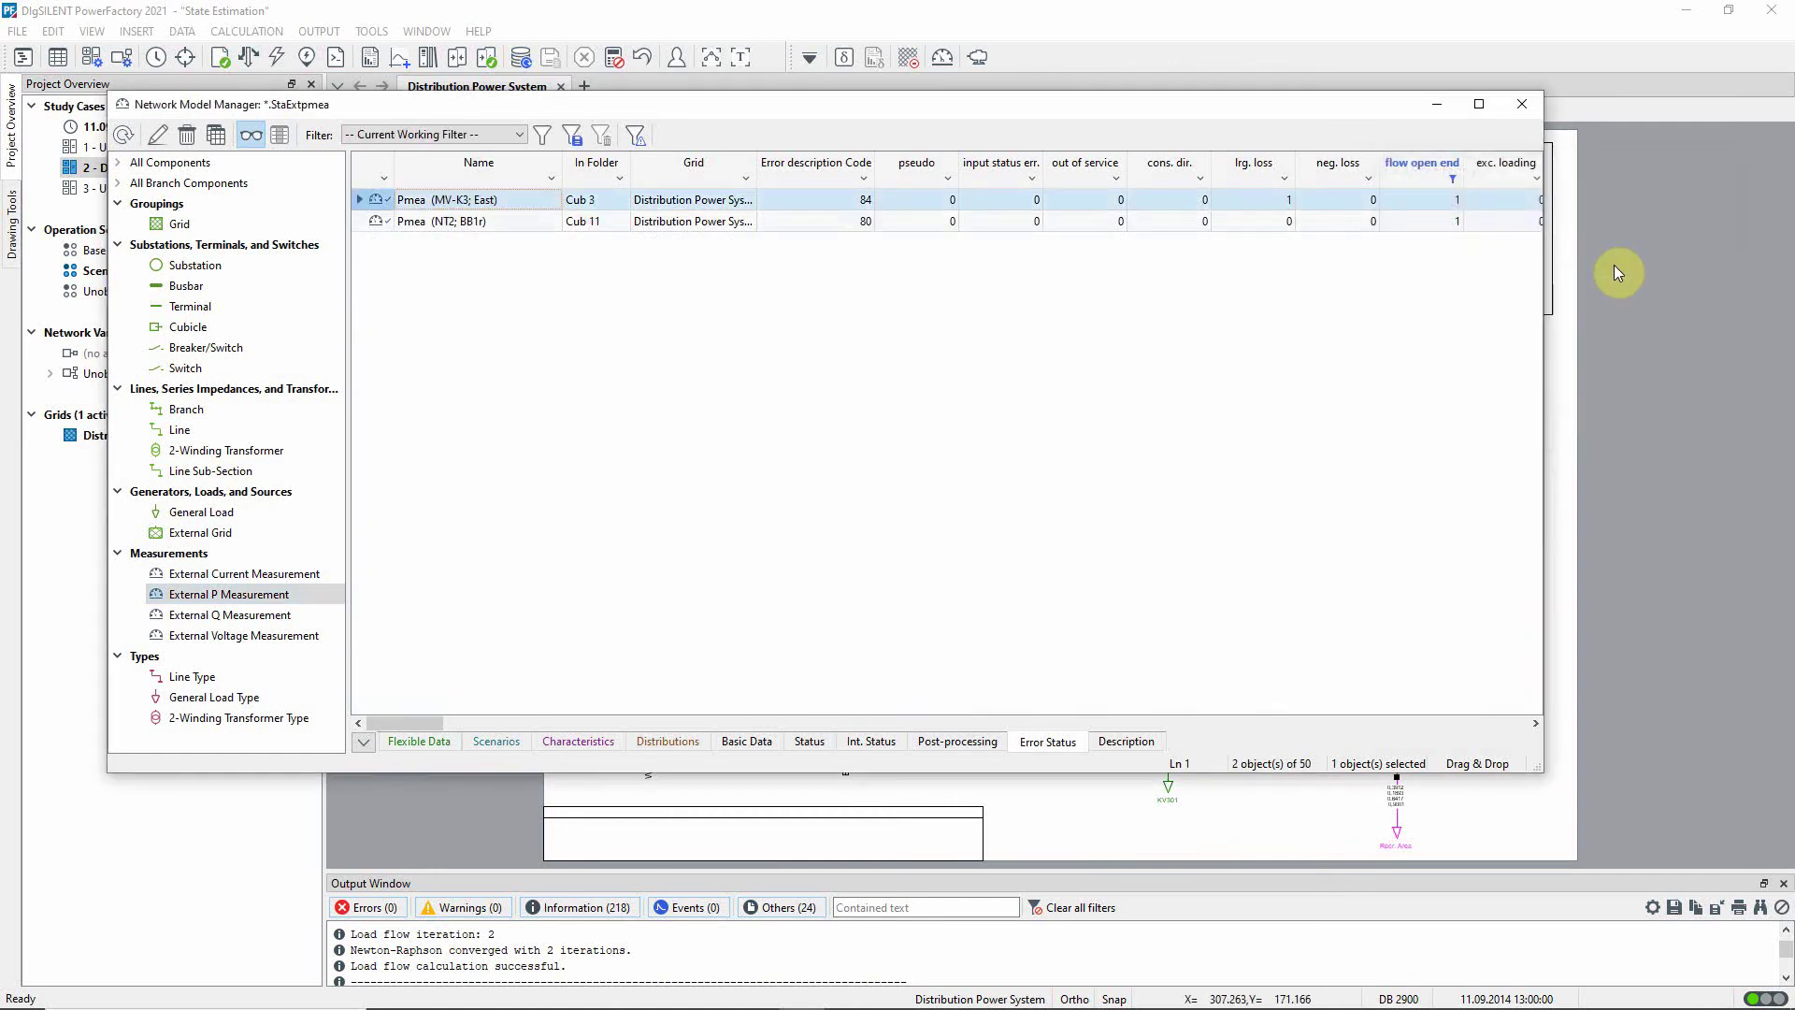
Mark the two flagged P measurements at MV-K3 and NT2 in the network graphic
left_click(376, 221, "shift")
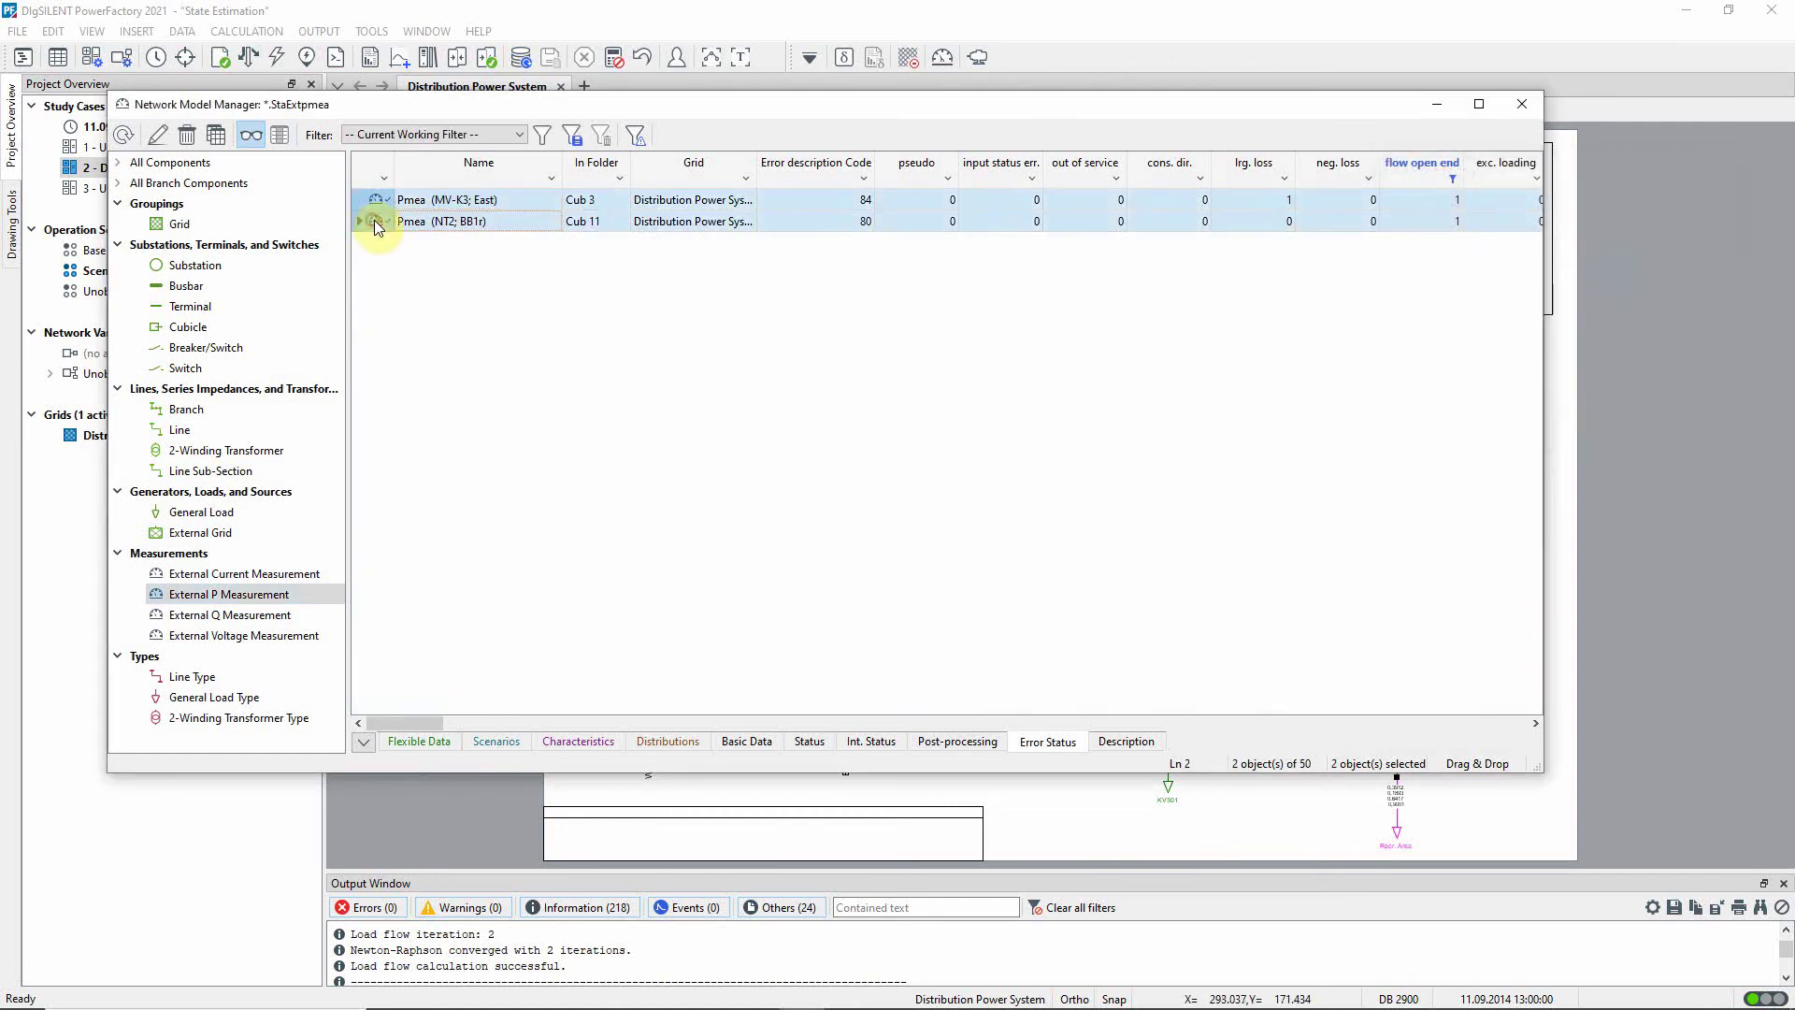
right_click(374, 222)
left_click(412, 234)
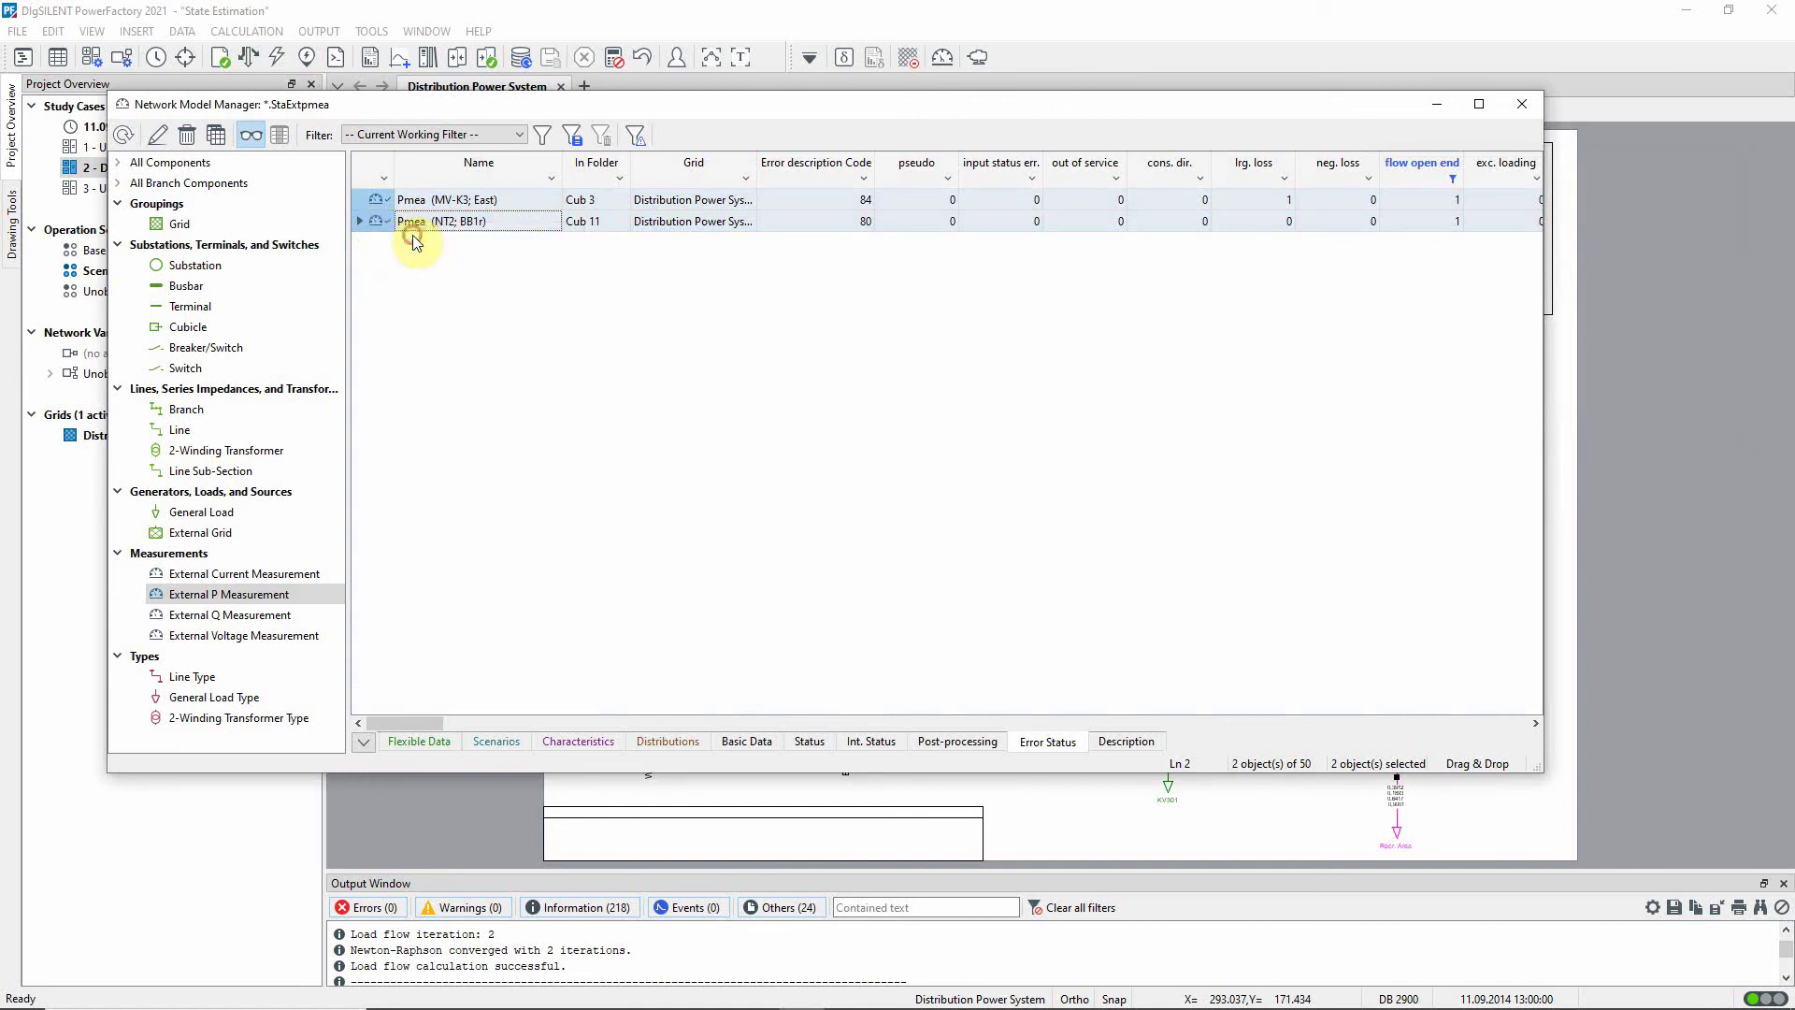
left_click(1081, 308)
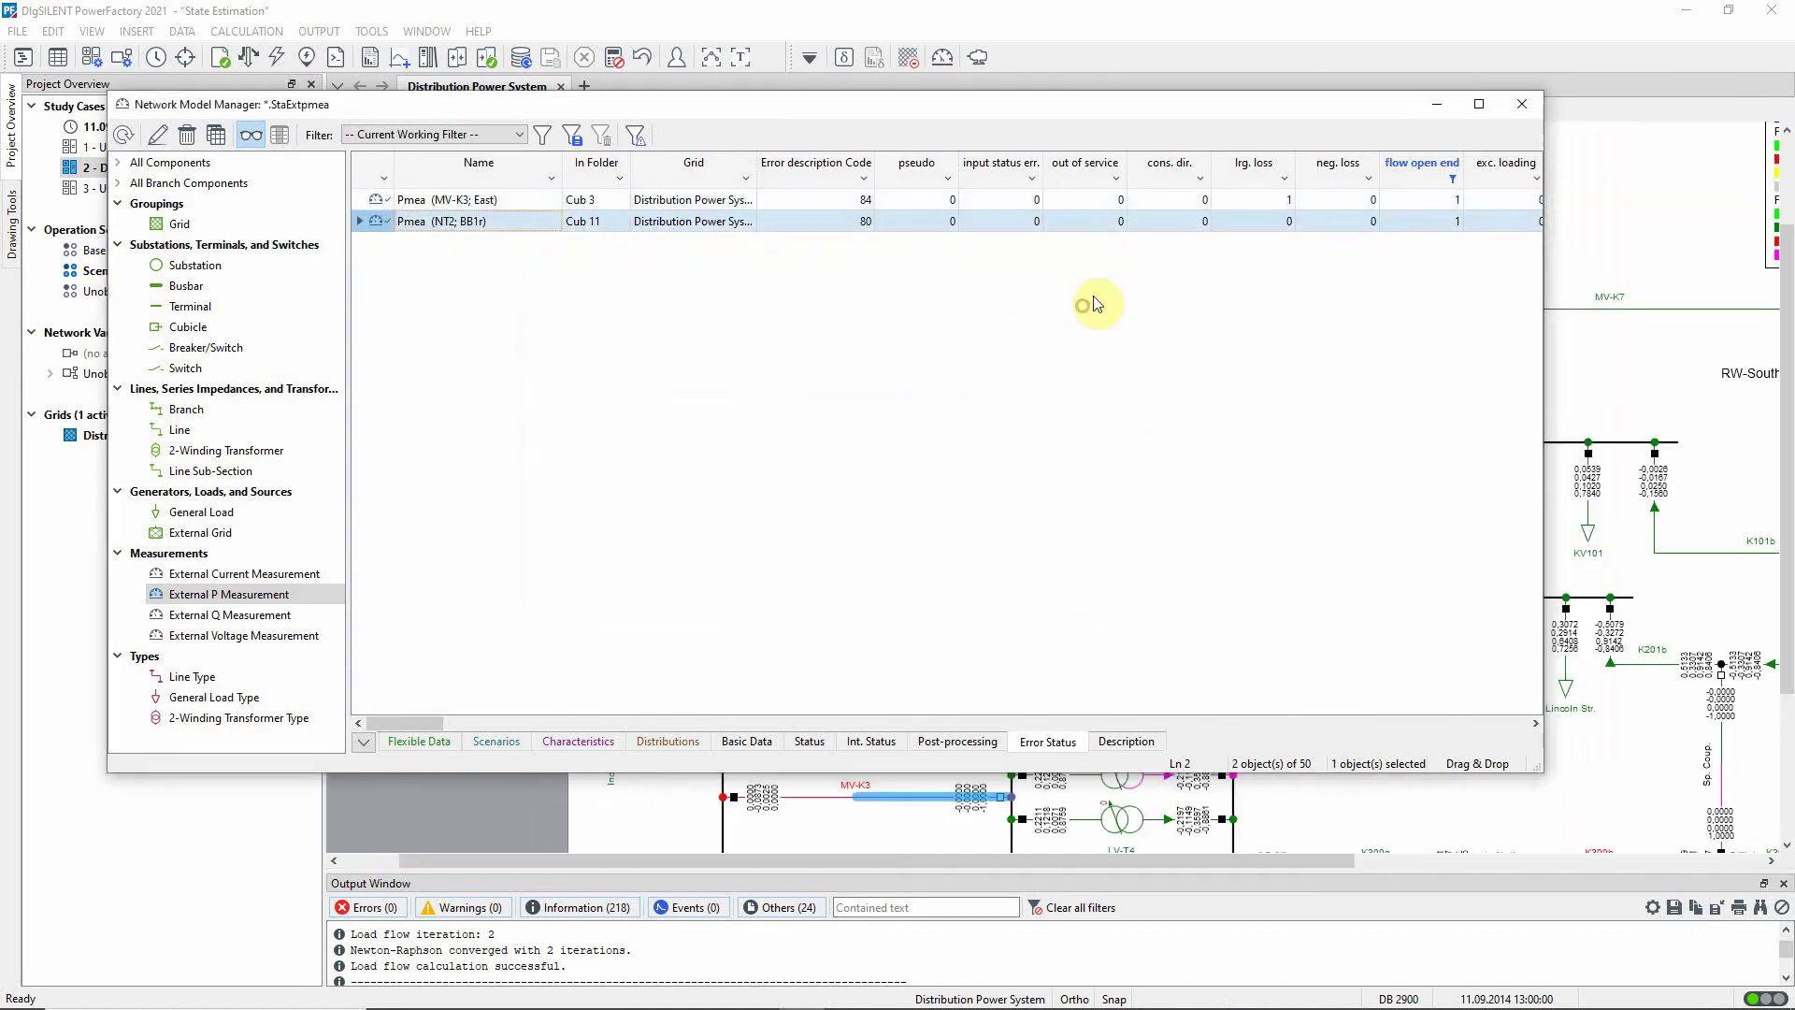
left_click(1522, 103)
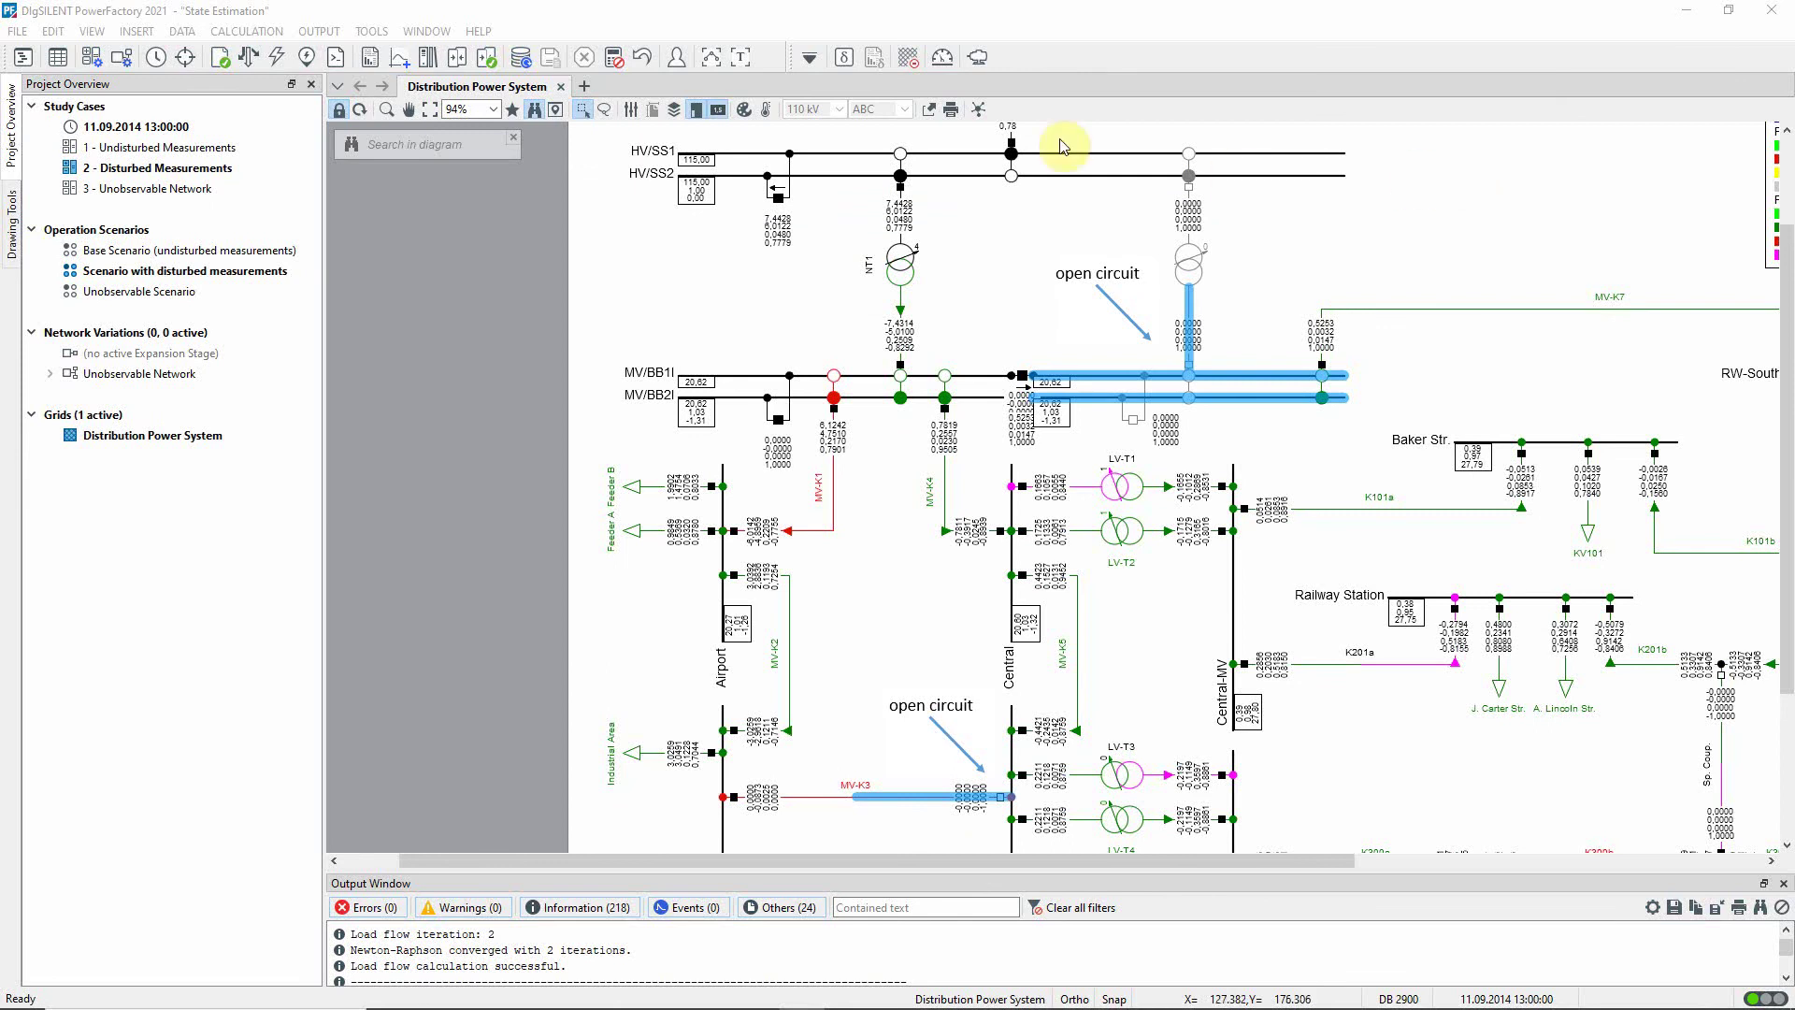
left_click(430, 110)
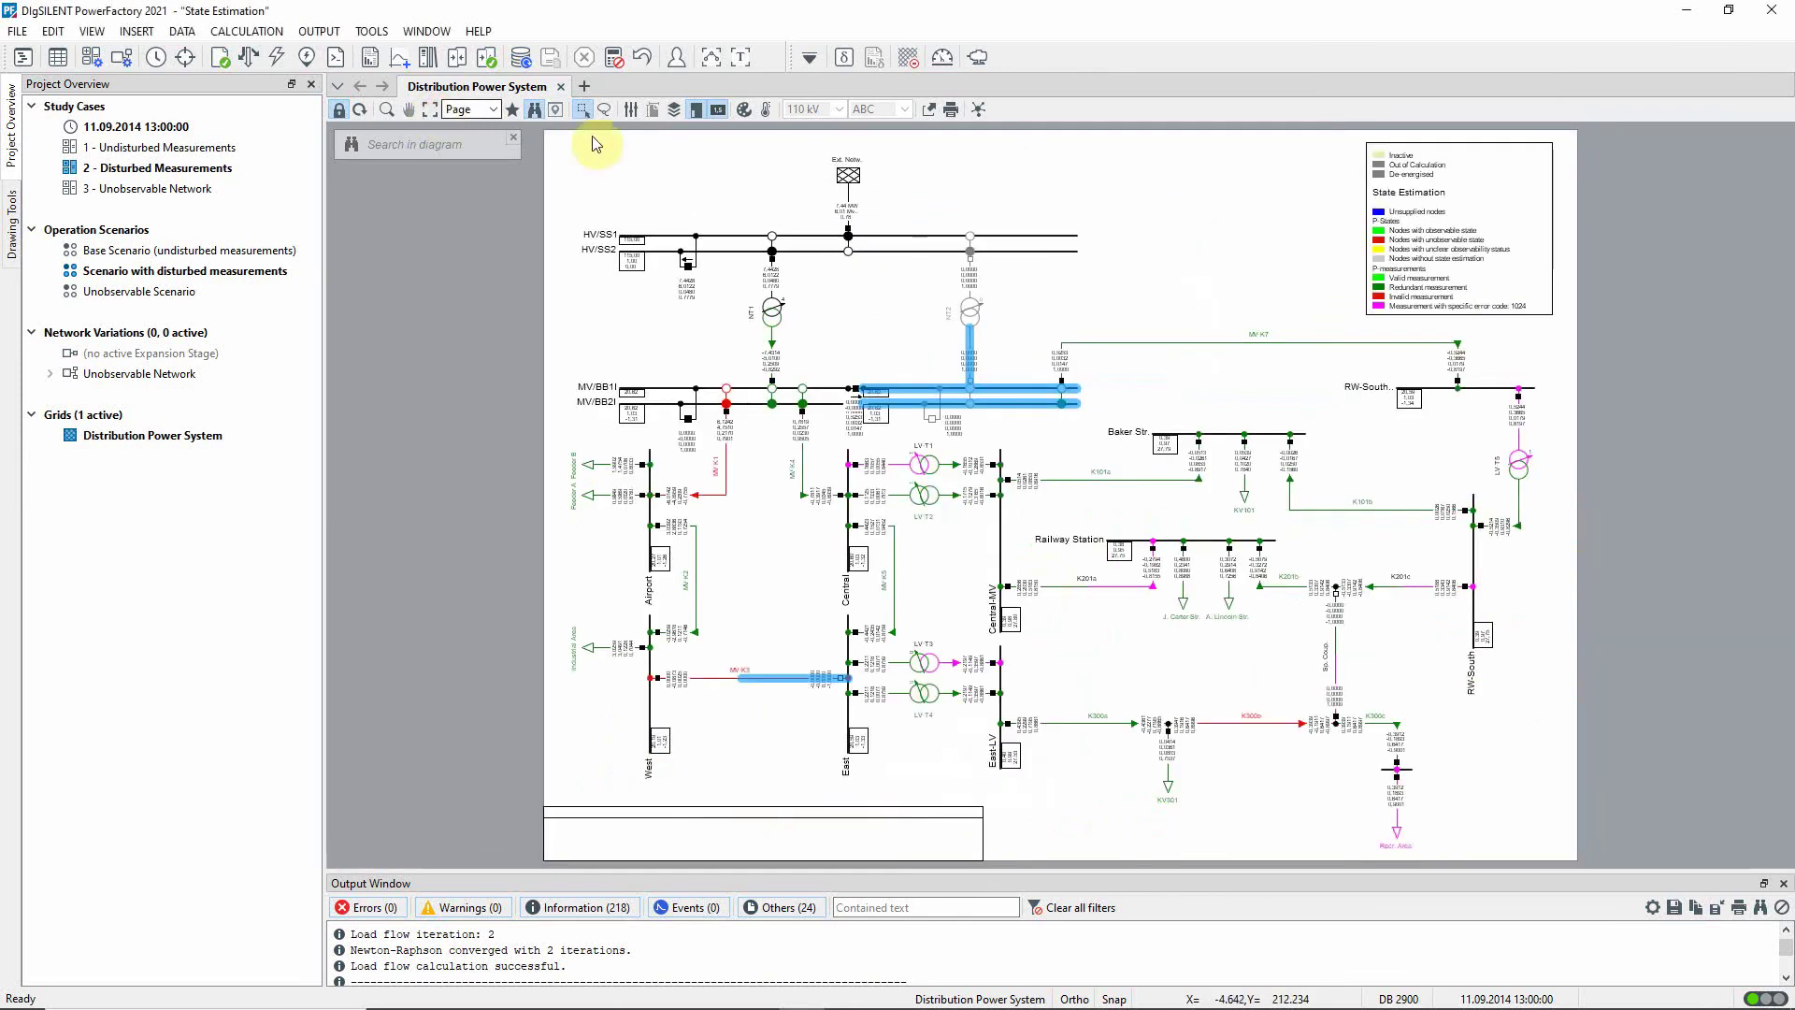
Read the maximised log's list of 12 bad measurements out of 150, then restore the diagram
left_click(739, 60)
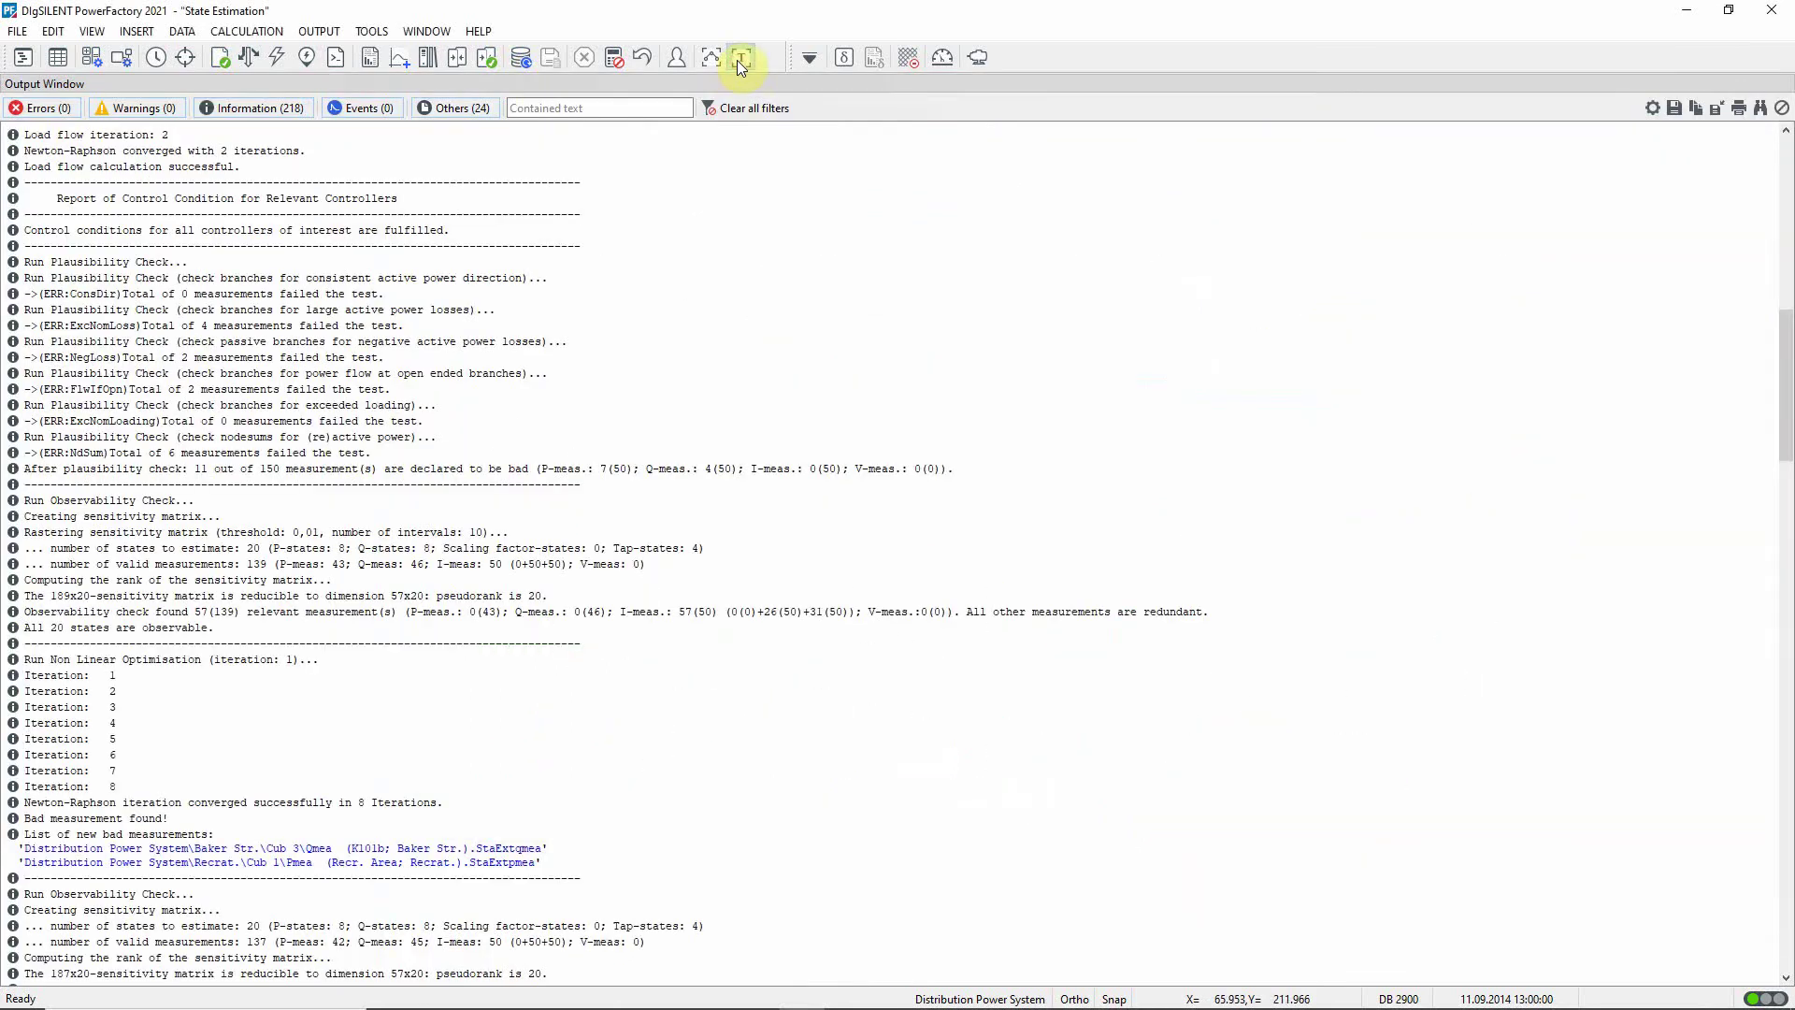
left_click_drag(1786, 344, 1787, 721)
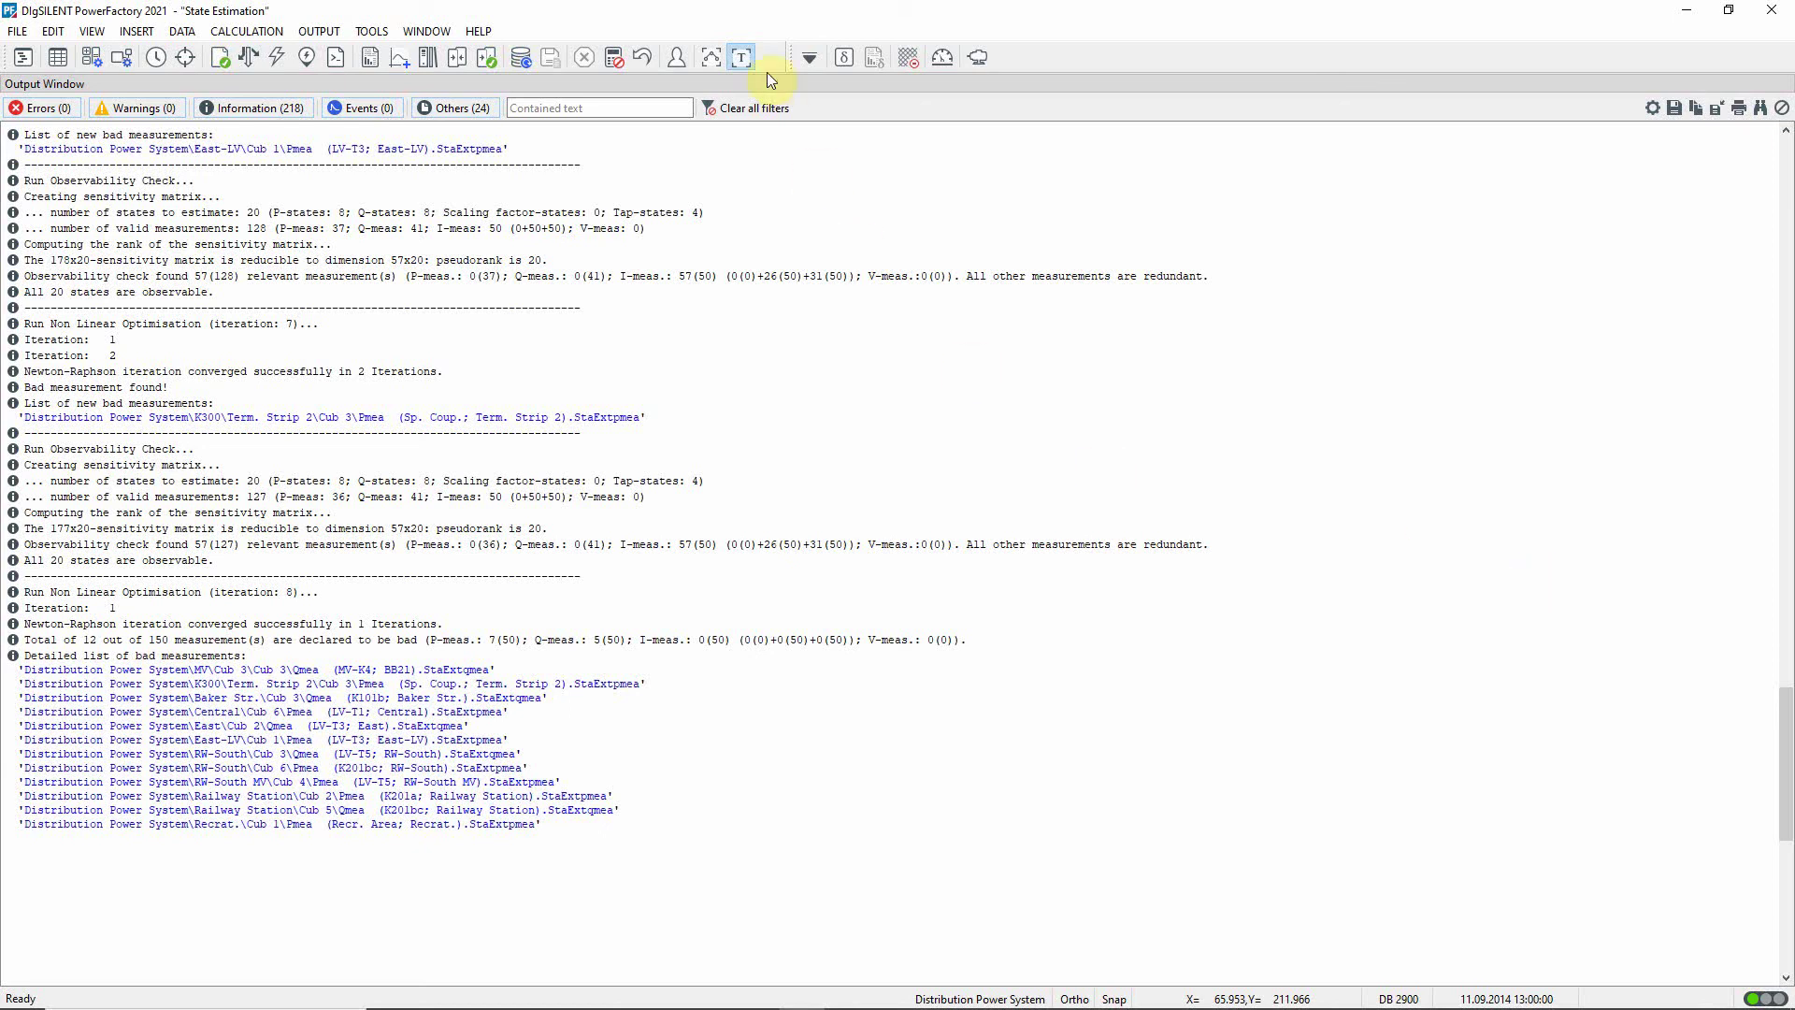
left_click(745, 57)
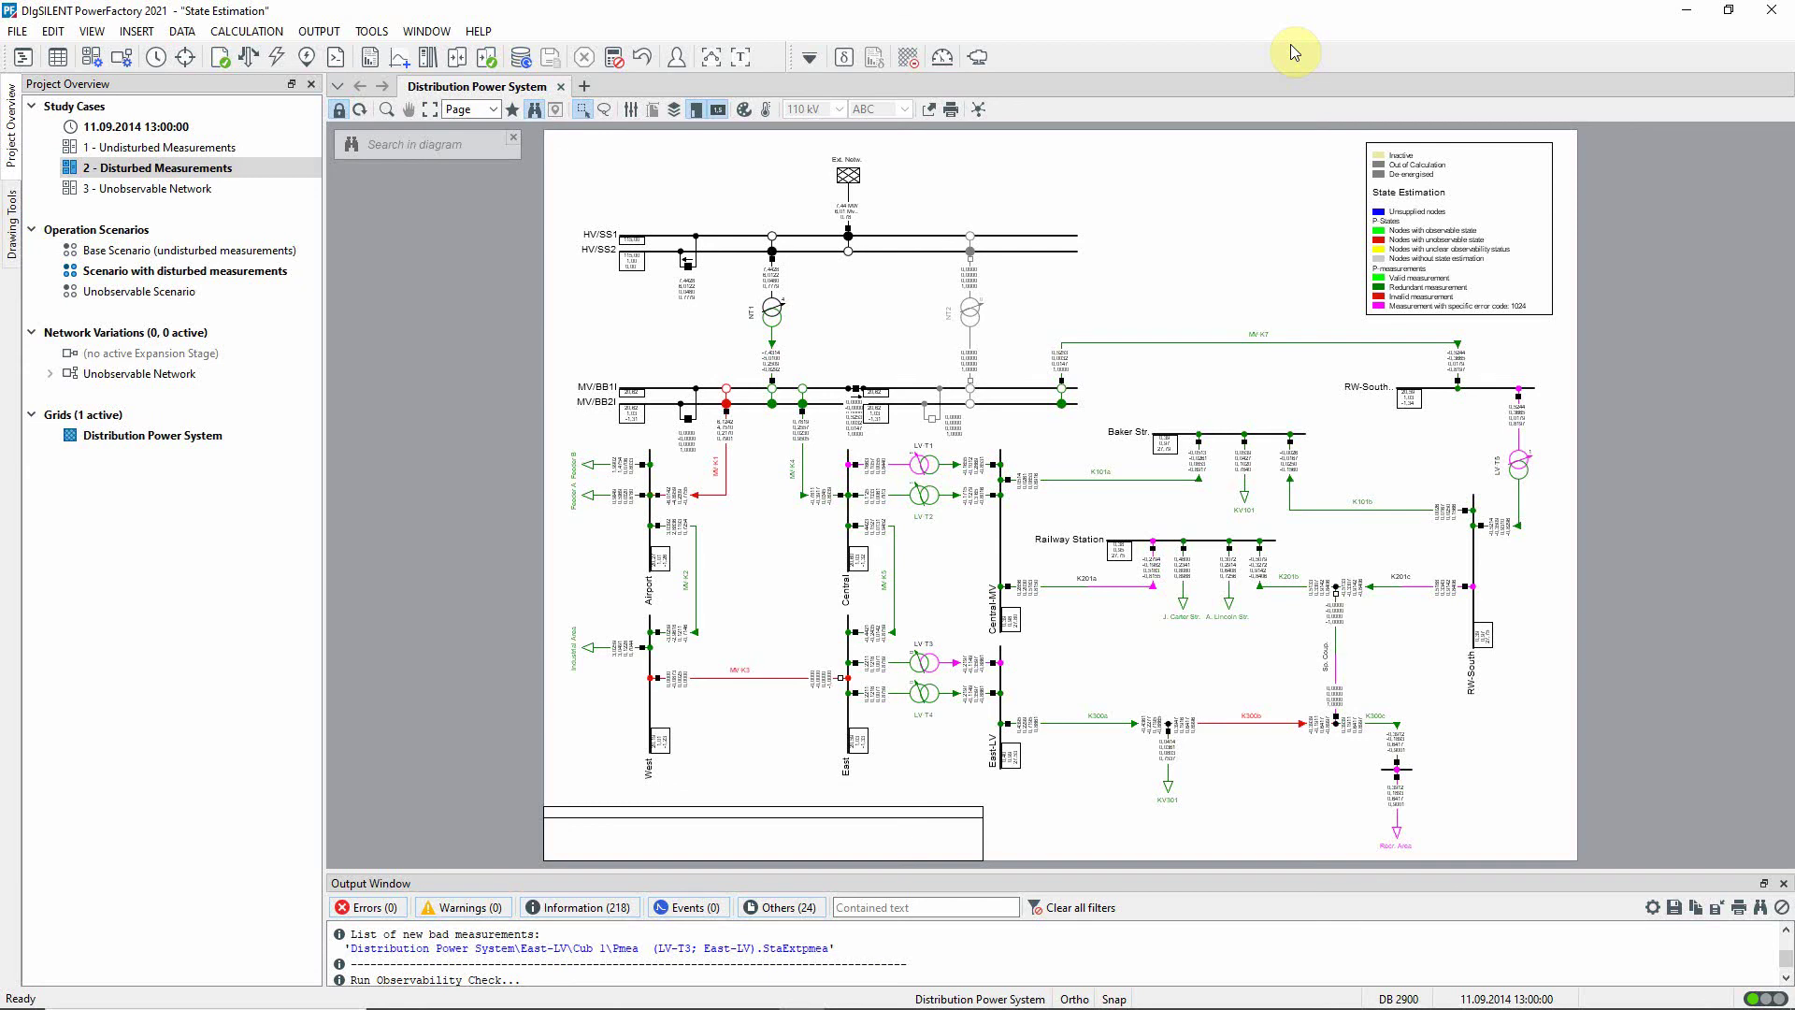
left_click(941, 59)
left_click(1087, 613)
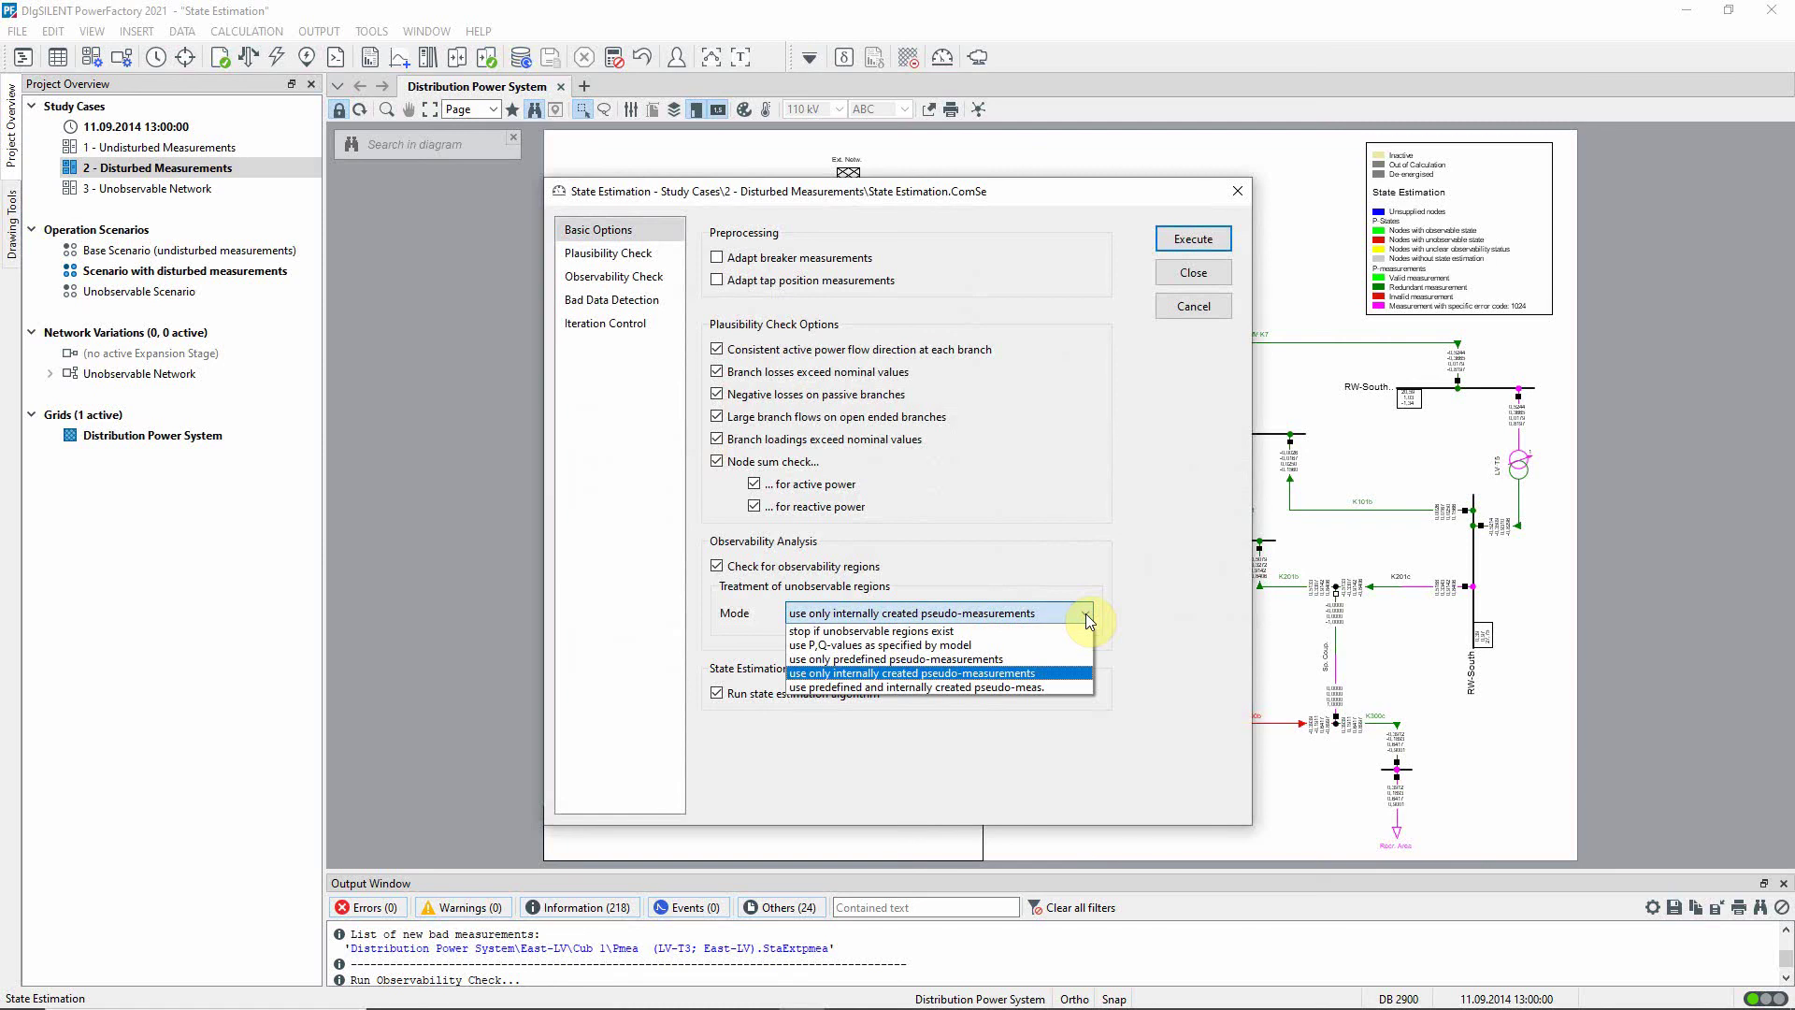
left_click(1200, 310)
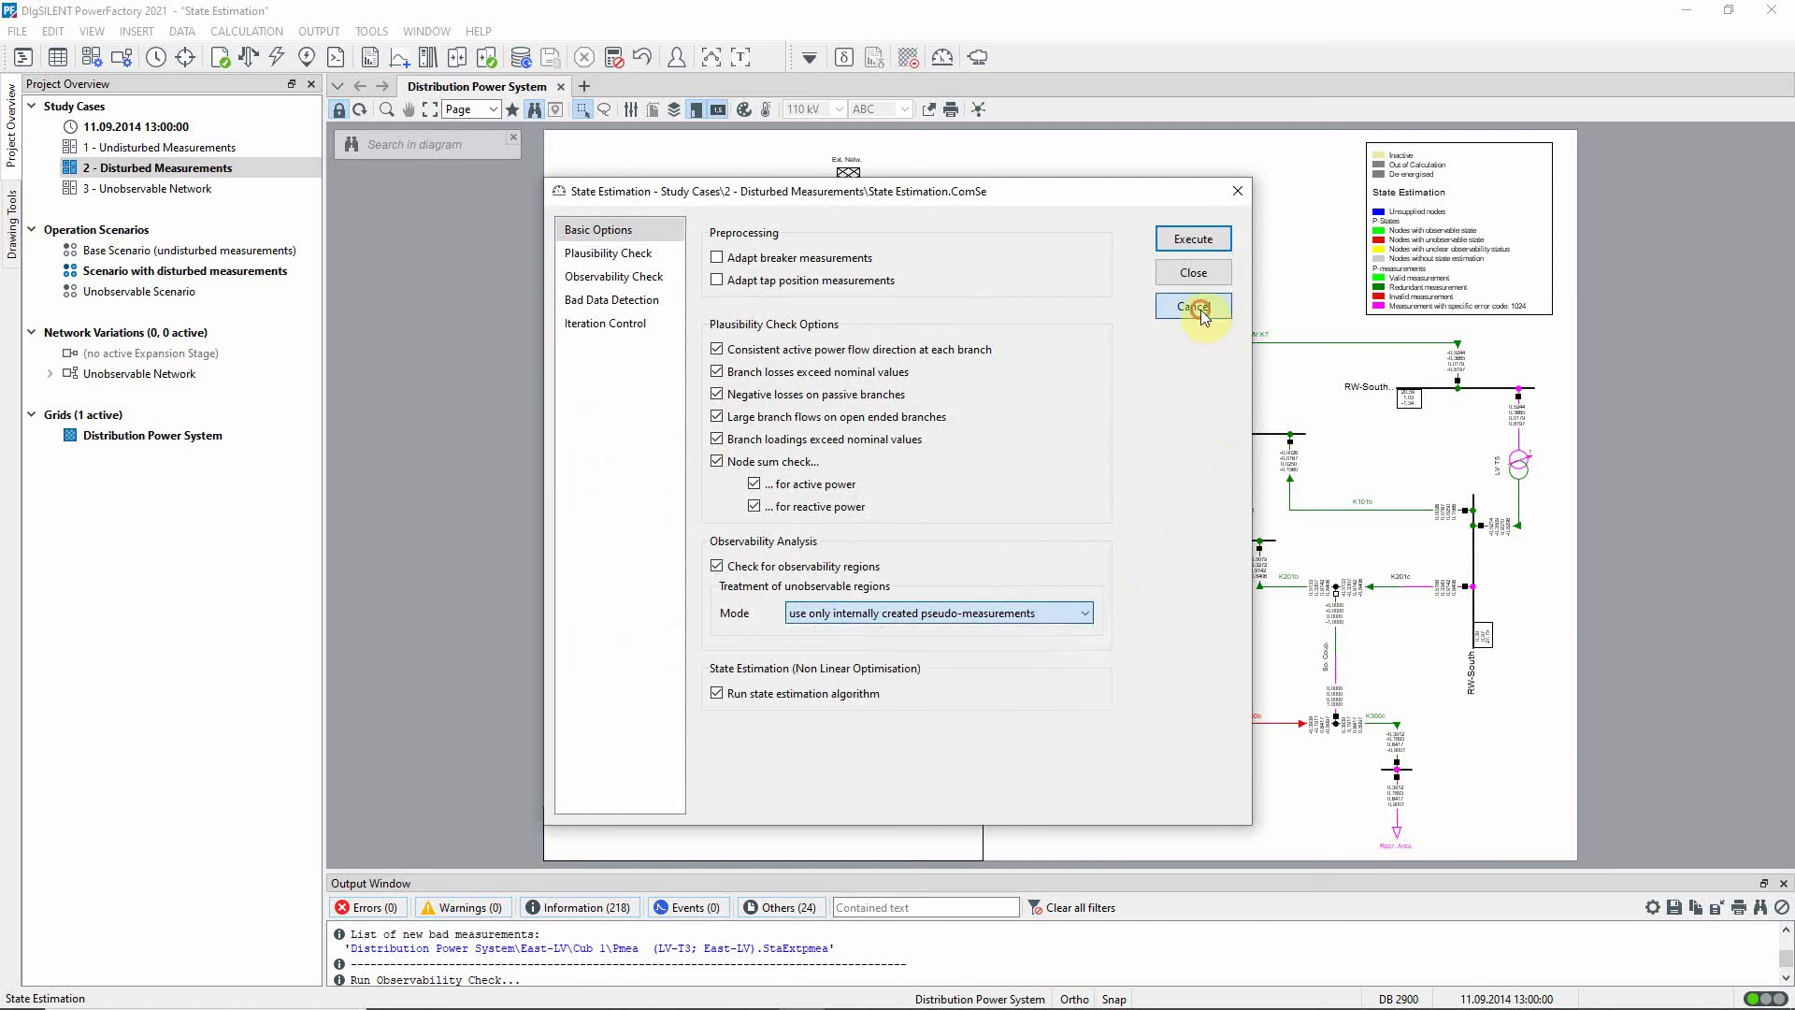
left_click(1200, 311)
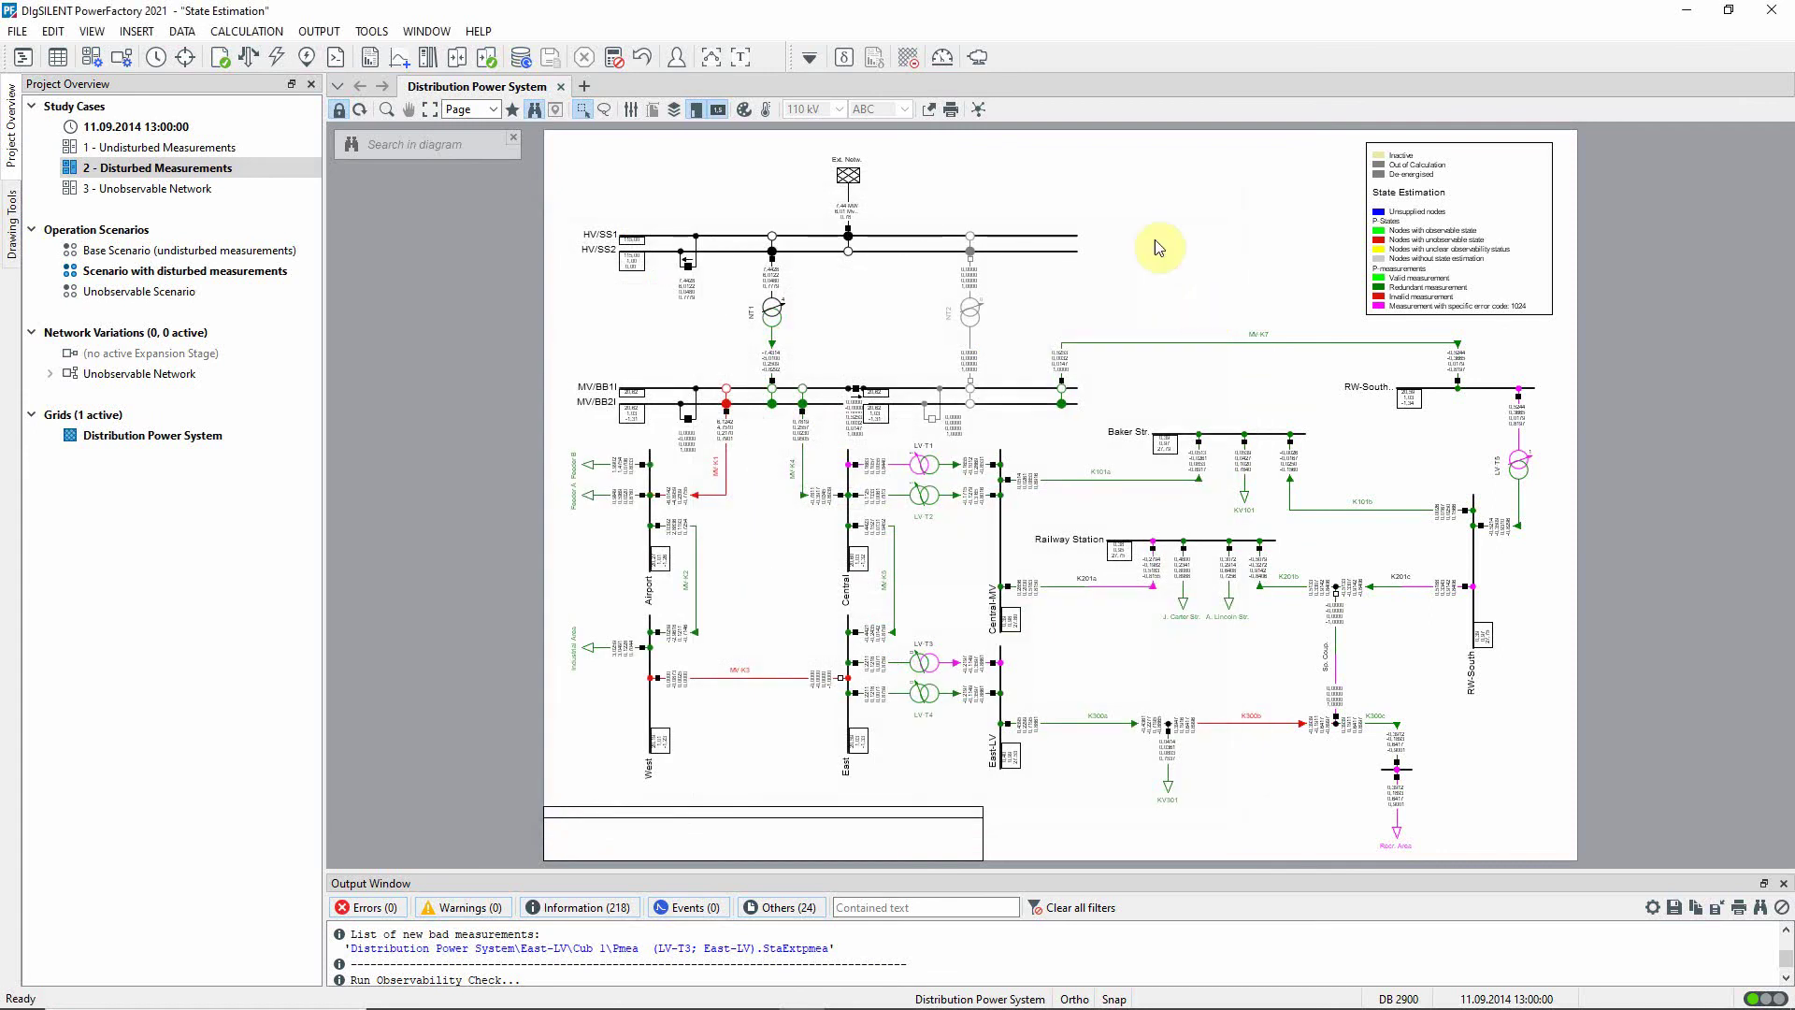
left_click(521, 58)
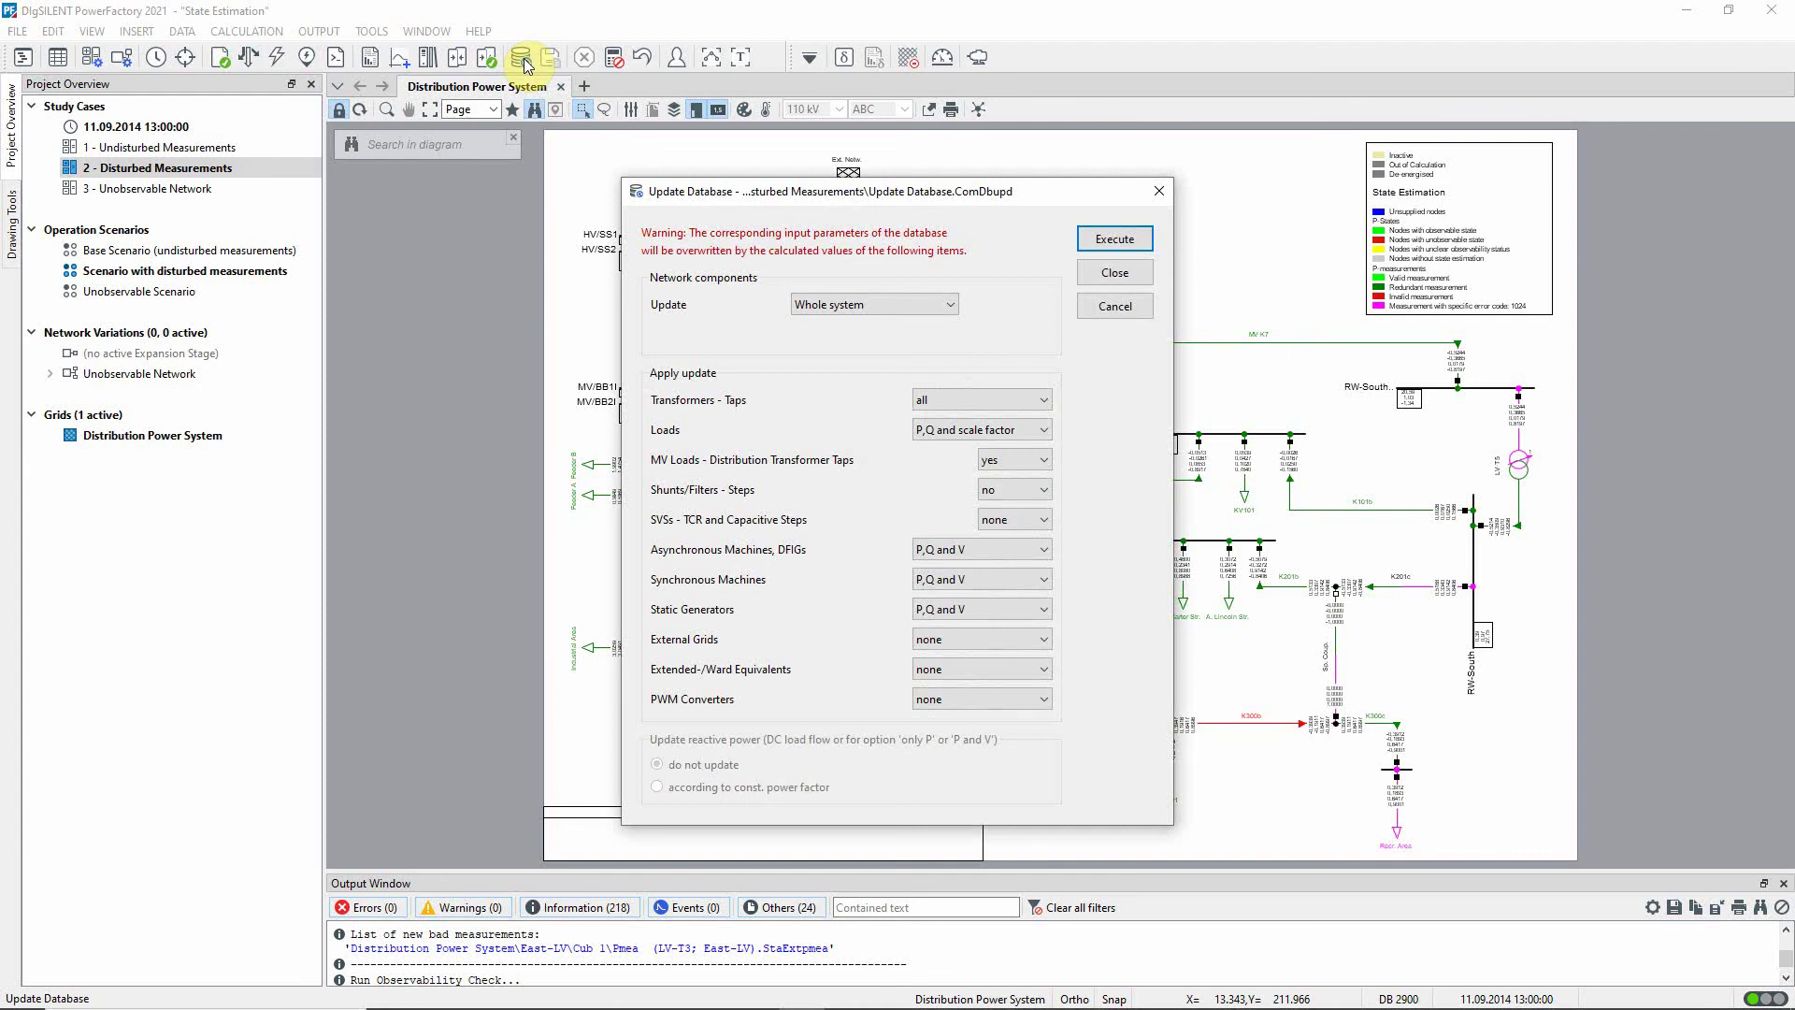
left_click(1147, 305)
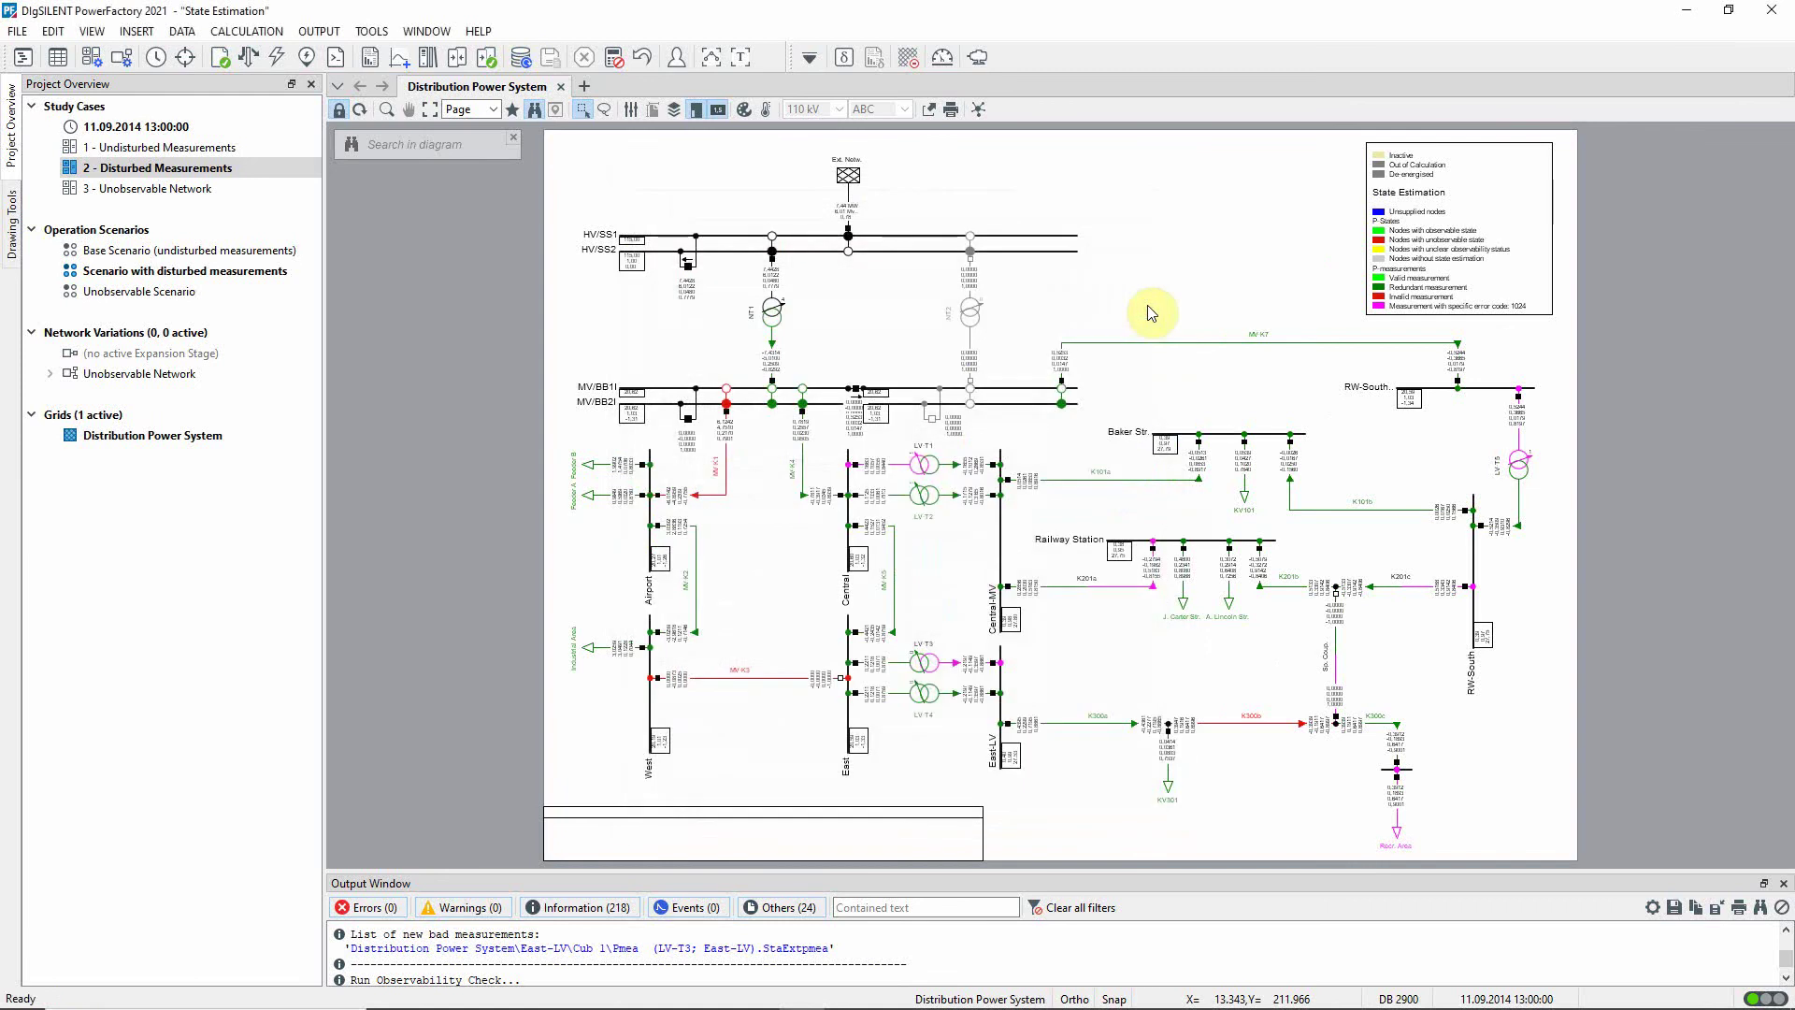
Activate the '3 - Unobservable Network' study case and open the Network Model Manager
left_click(268, 185)
right_click(269, 186)
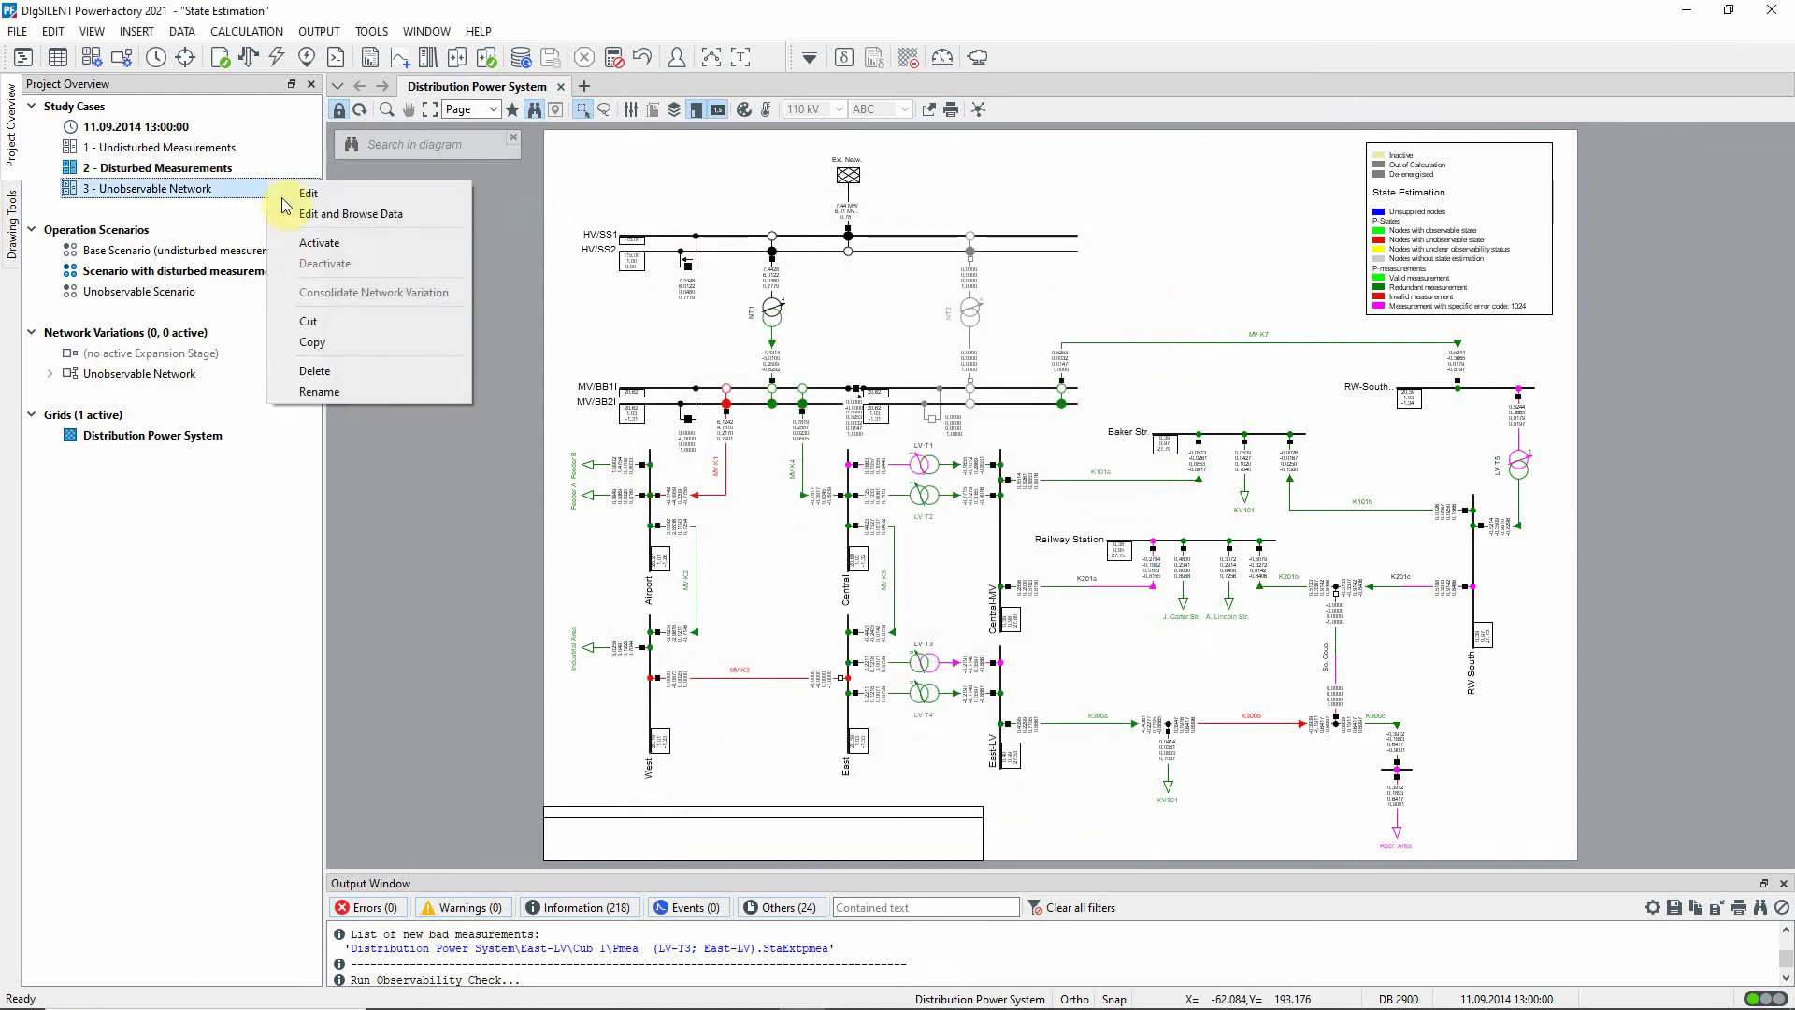
left_click(314, 242)
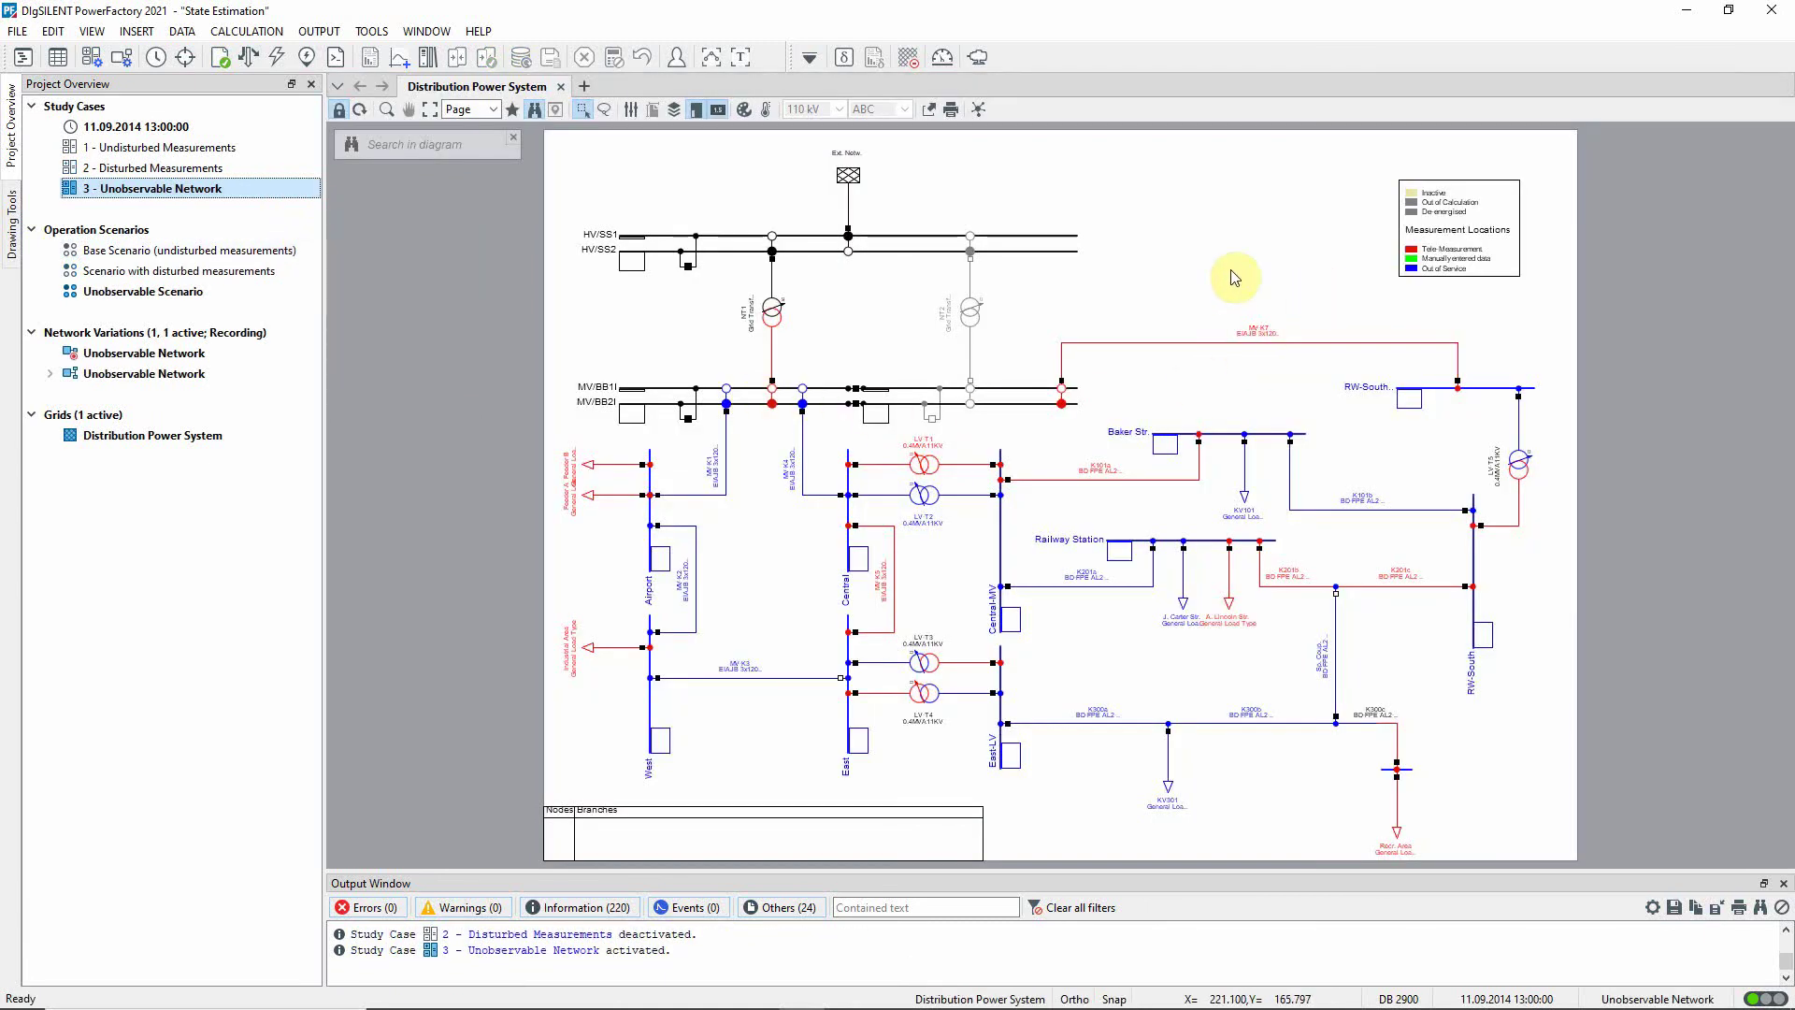
left_click(62, 58)
Inspect the Out of Service column for the 50 external P measurements, then close the list
left_click(273, 594)
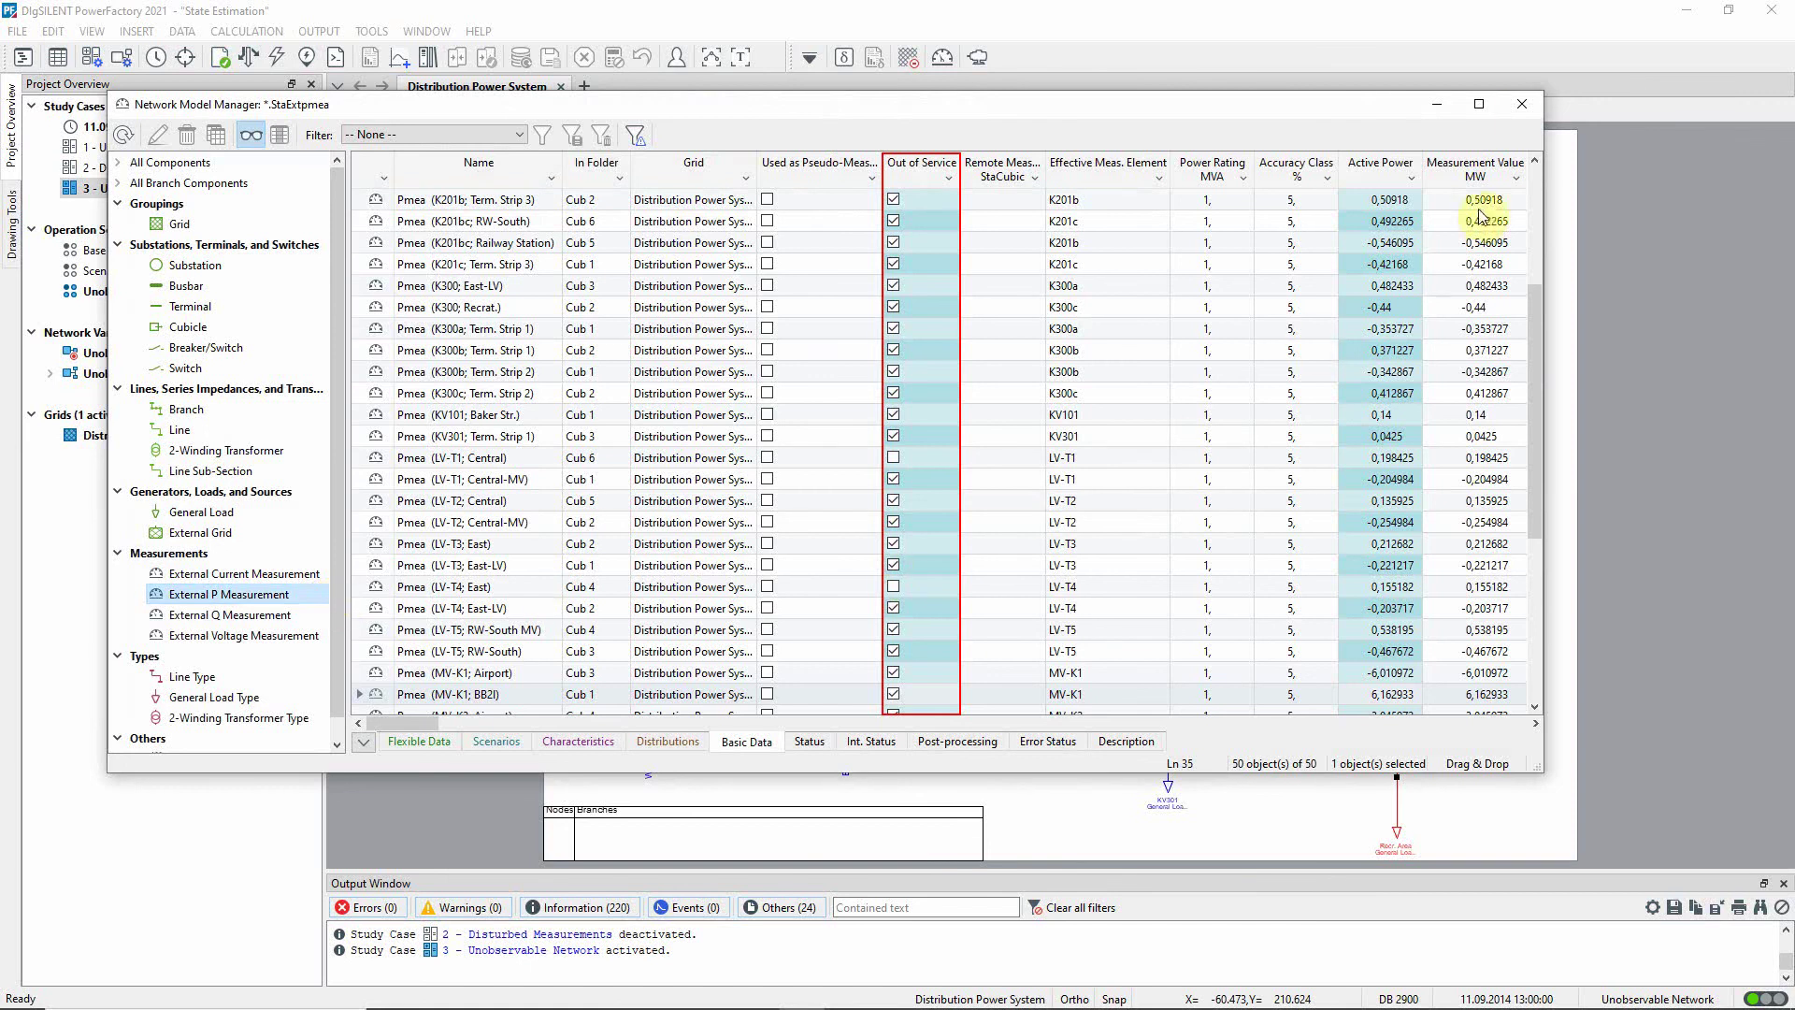
left_click(1518, 105)
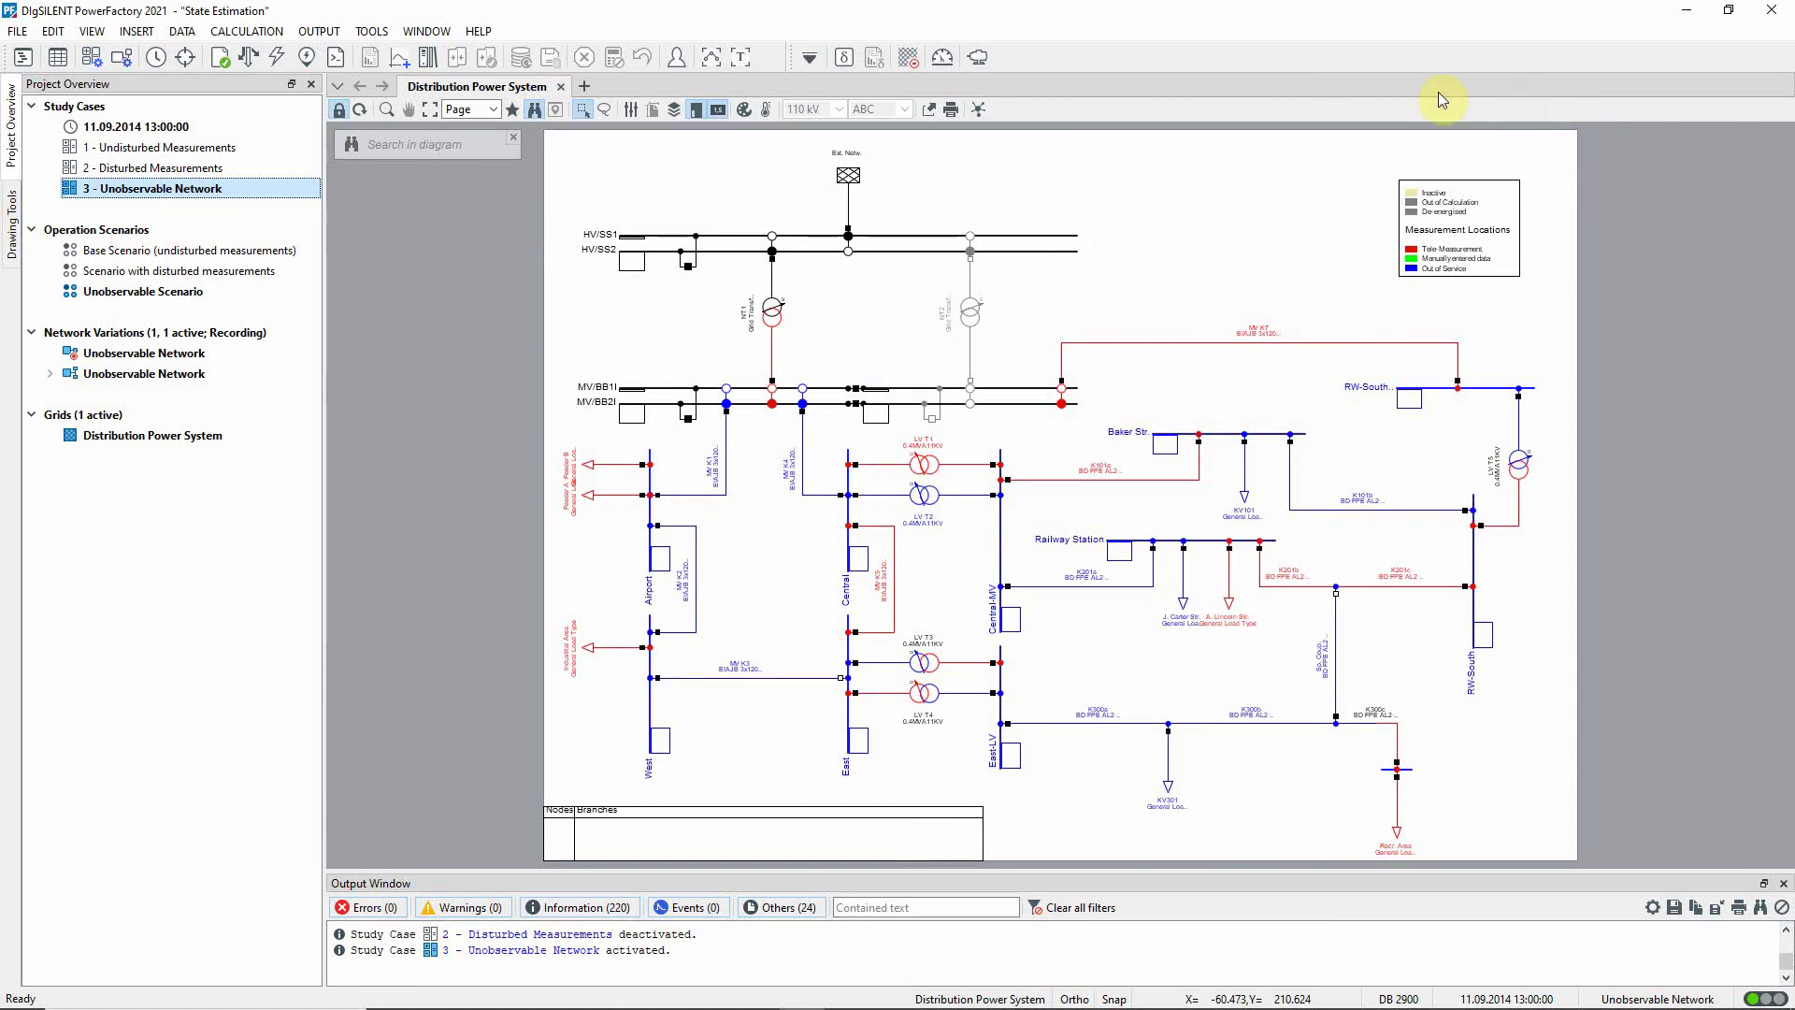
Run state estimation with plausibility checks off and internal pseudo-measurements mode
left_click(943, 57)
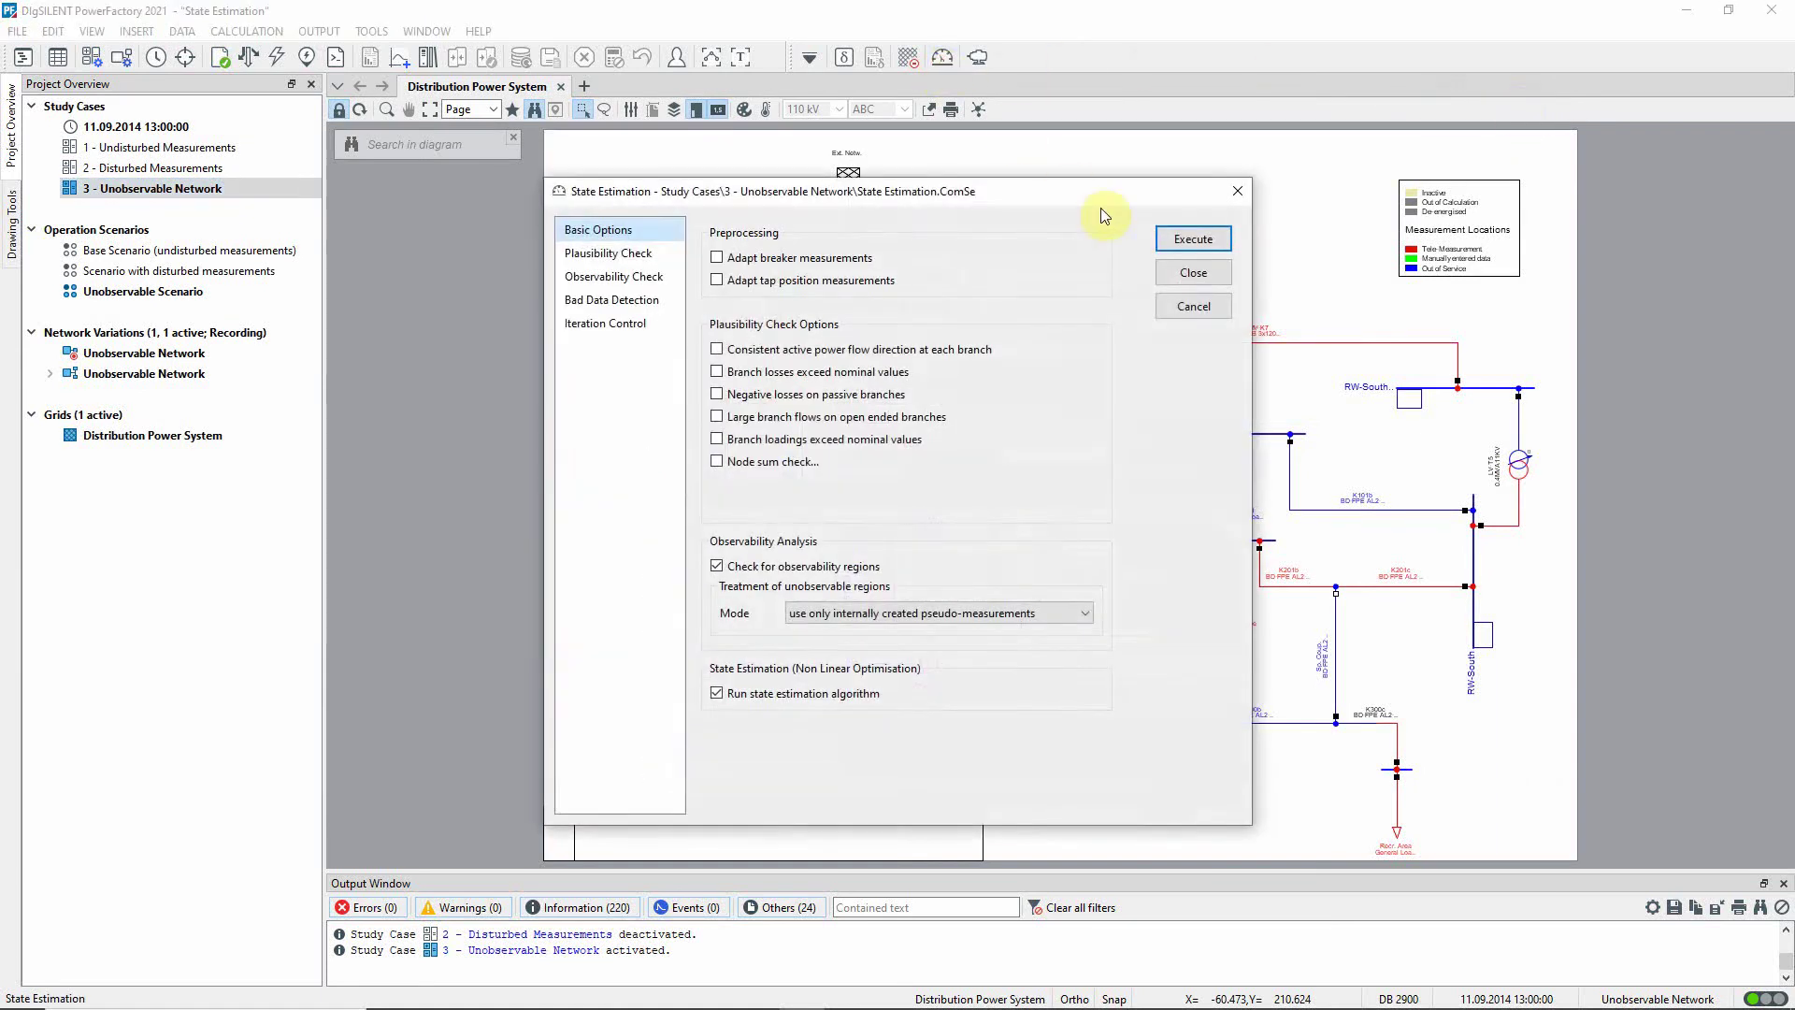
left_click(1226, 244)
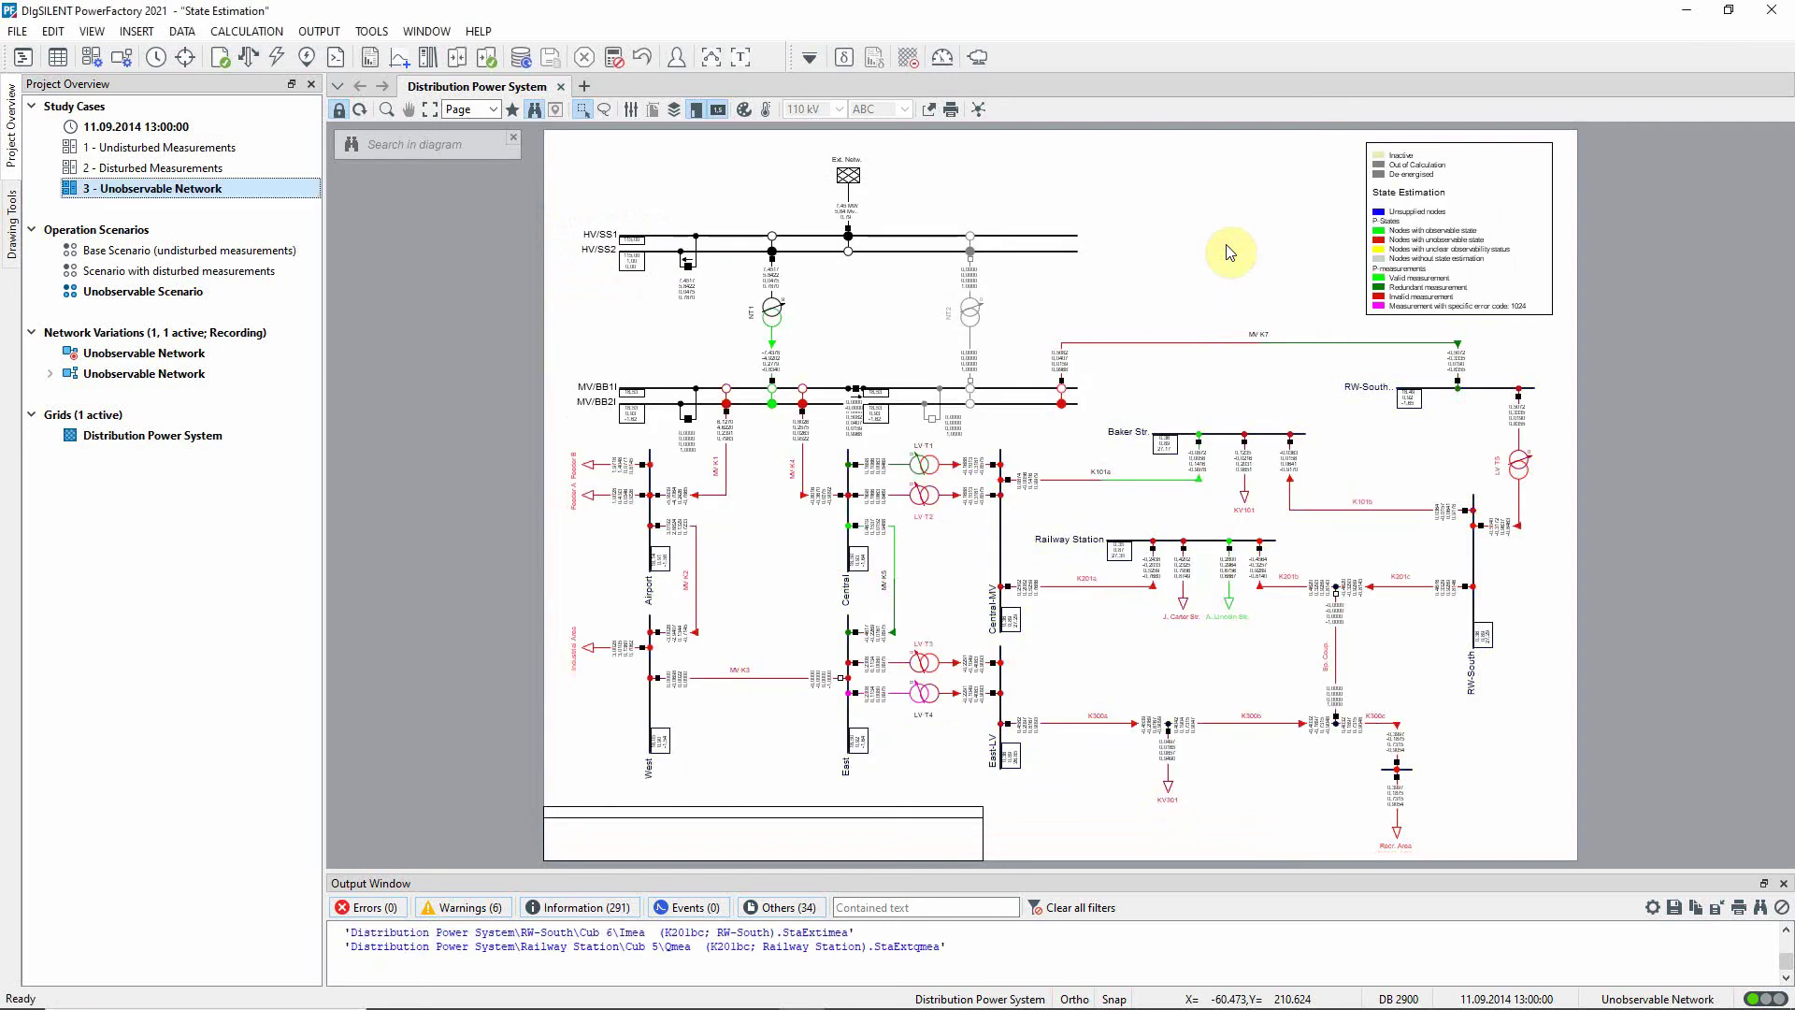
Maximise the log and scroll to the warnings: 10 of 16 states observable, 3 of 26 measurements bad
left_click(744, 58)
left_click_drag(1784, 945, 1786, 847)
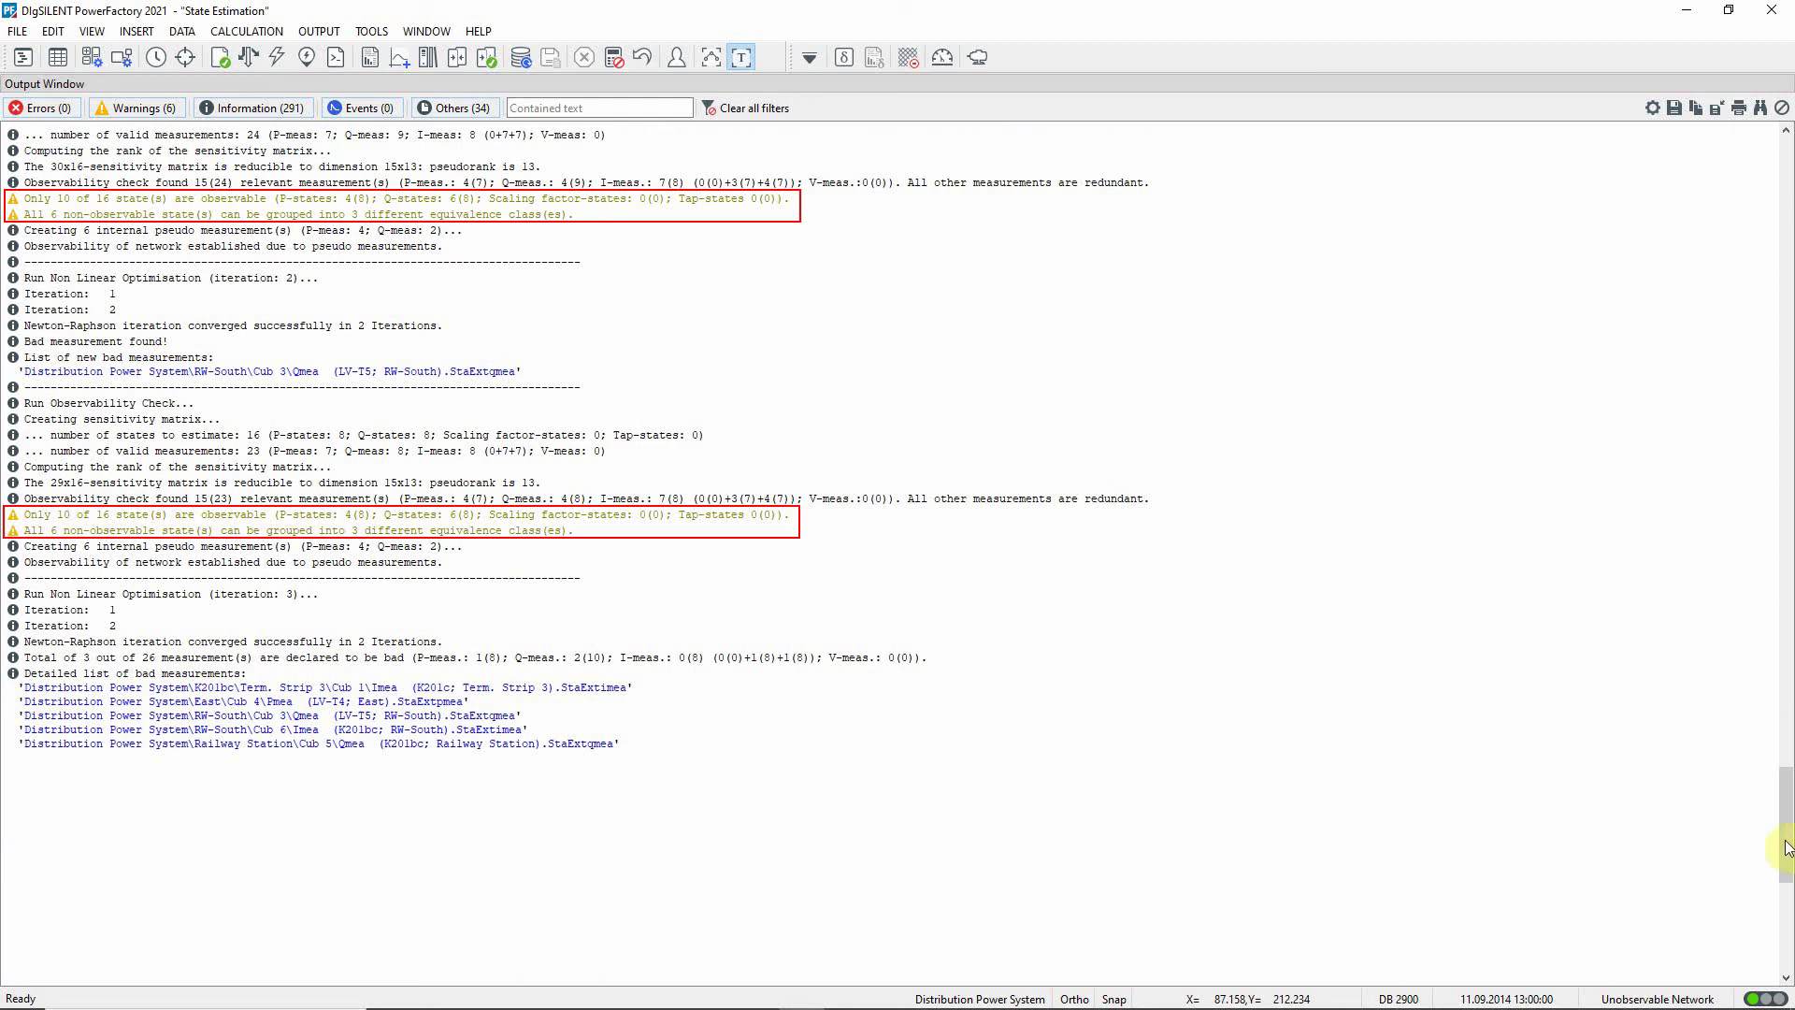
Return the output log to its docked size below the Unobservable Network diagram
left_click(743, 59)
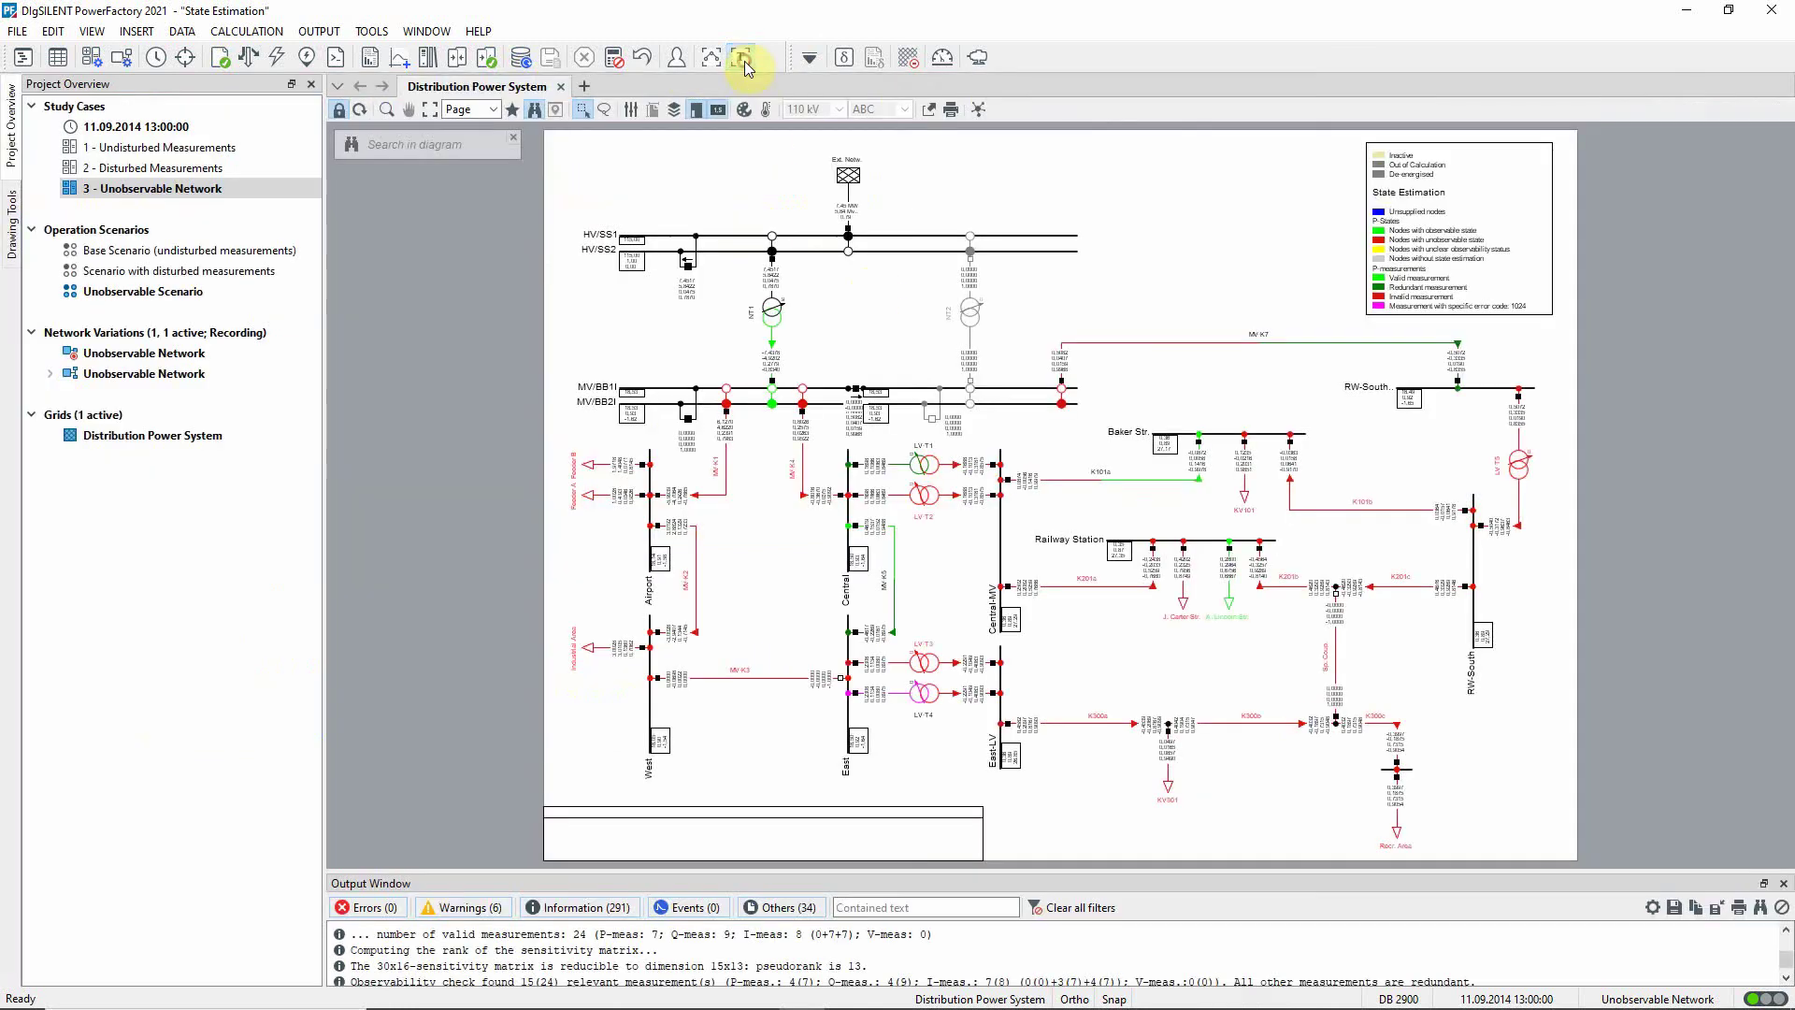